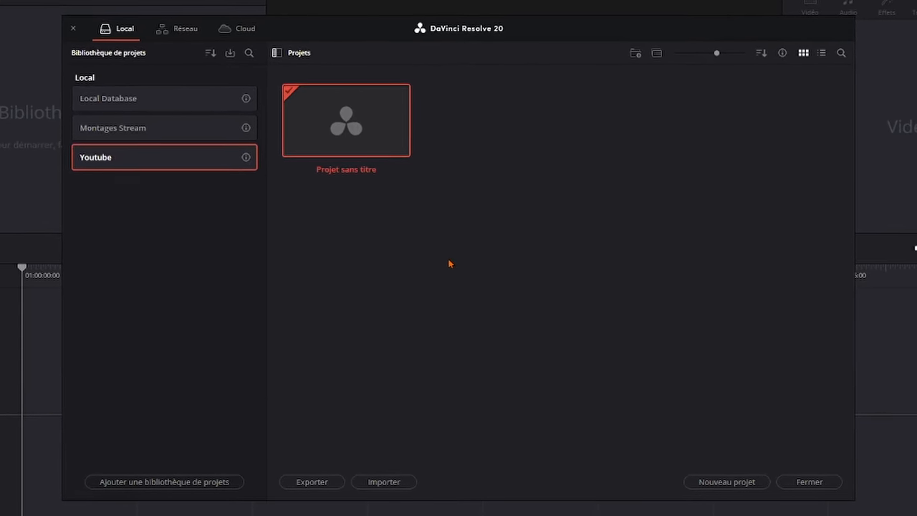
- Open the Vidéos Cinématiques copy project and export it as a .drp file to the Prod folder on Jeux vidéos II (E:)
{"action": "double_click", "coordinate": [704, 349]}
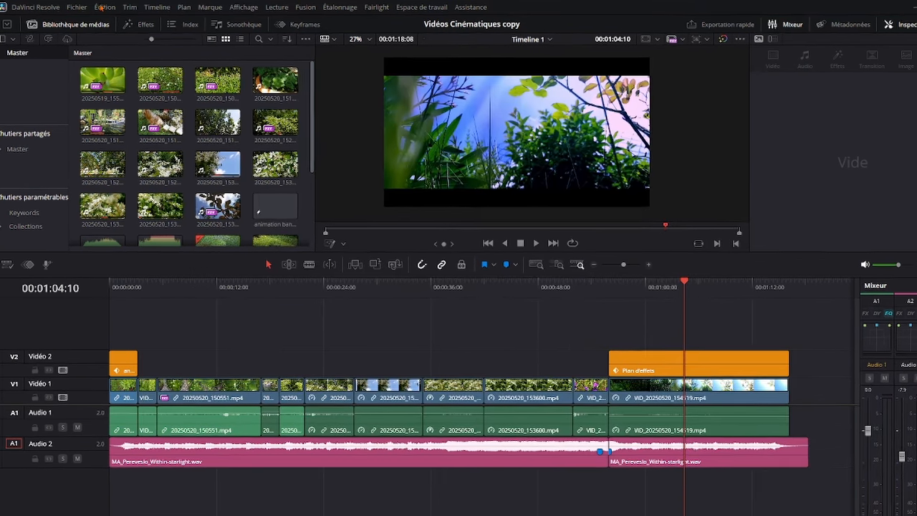
{"action": "left_click", "coordinate": [80, 6]}
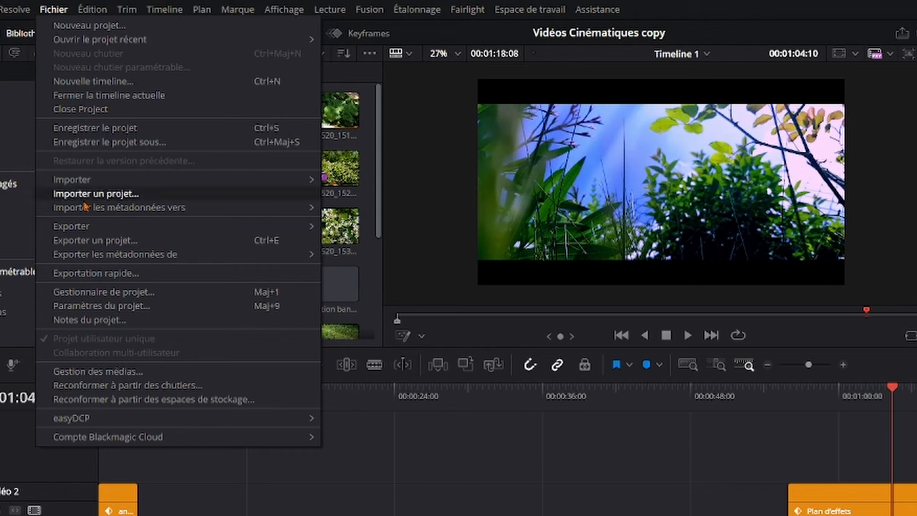
{"action": "mouse_move", "coordinate": [89, 230]}
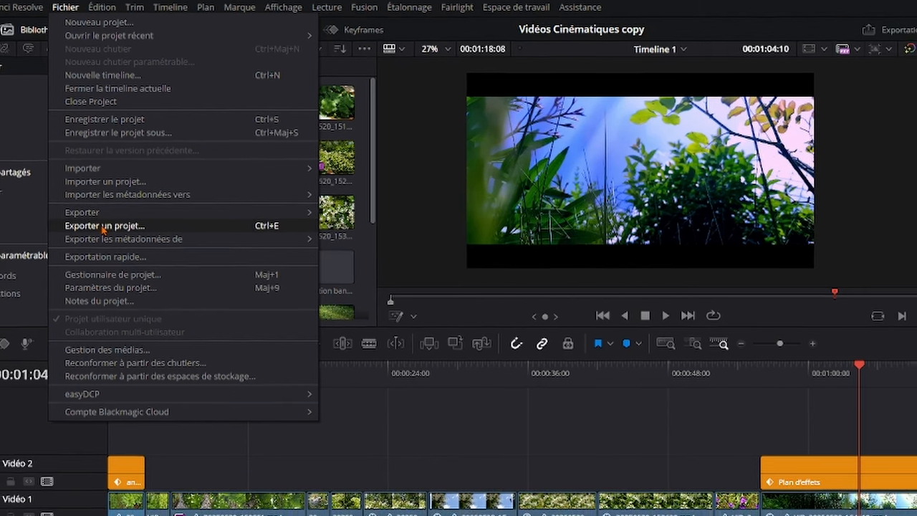
{"action": "left_click", "coordinate": [93, 240]}
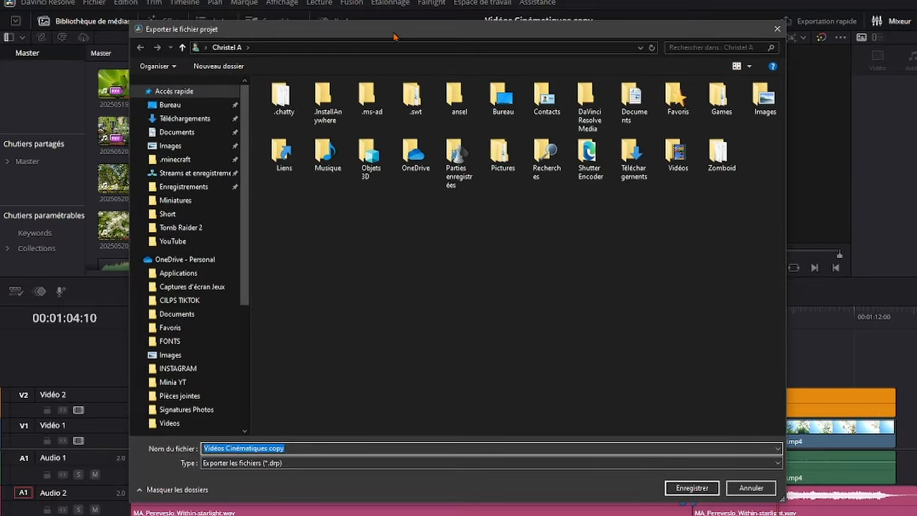
{"action": "scroll", "coordinate": [185, 266], "scroll_direction": "down", "scroll_amount": 5}
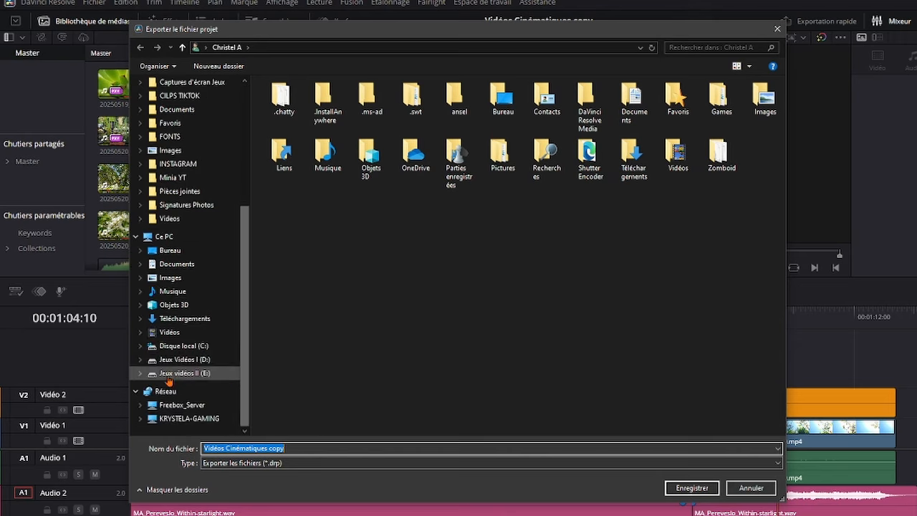
{"action": "left_click", "coordinate": [170, 375]}
{"action": "double_click", "coordinate": [296, 124]}
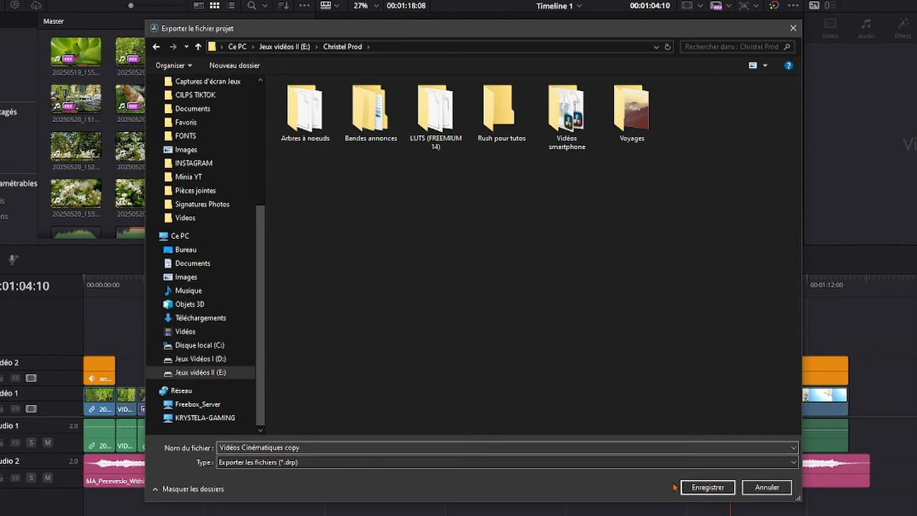
{"action": "left_click", "coordinate": [704, 488]}
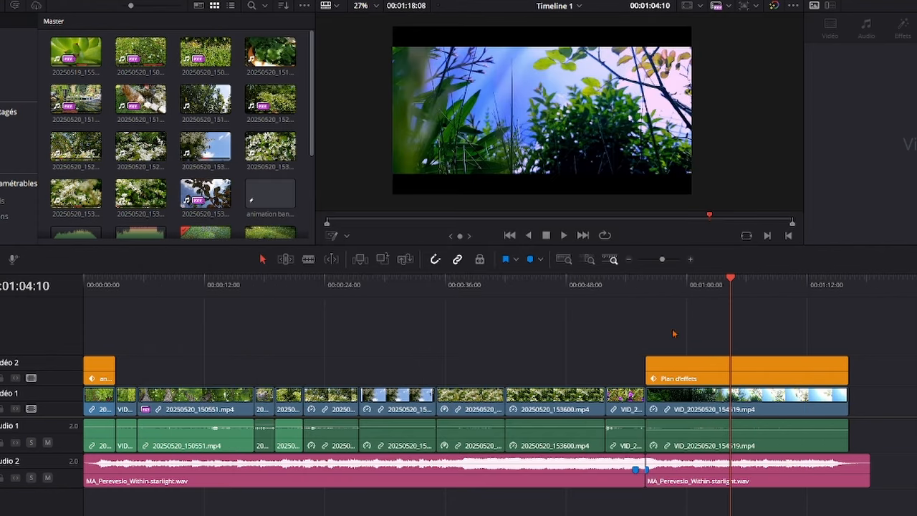
- Export Timeline 1 as a DaVinci Resolve timeline file (.drt) to the same Prod folder on Jeux vidéos II (E:)
{"action": "left_click", "coordinate": [47, 1]}
{"action": "mouse_move", "coordinate": [74, 149]}
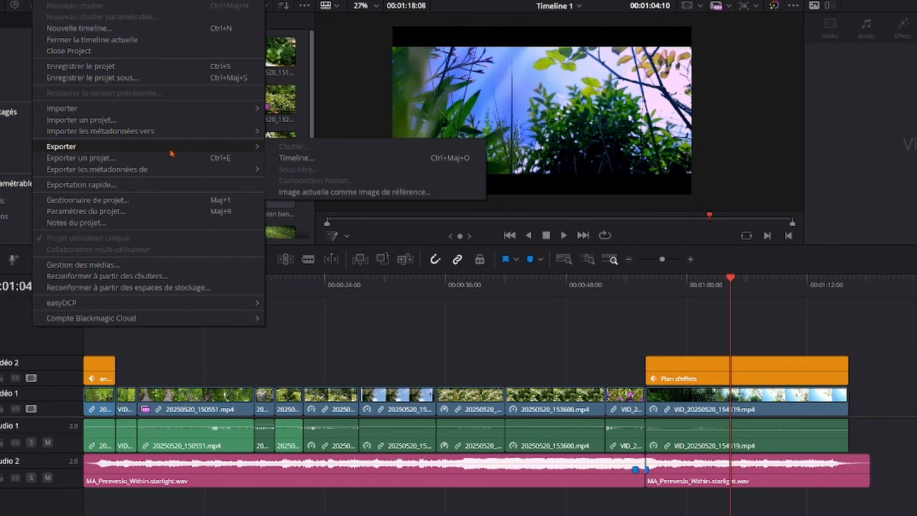
{"action": "left_click", "coordinate": [300, 159]}
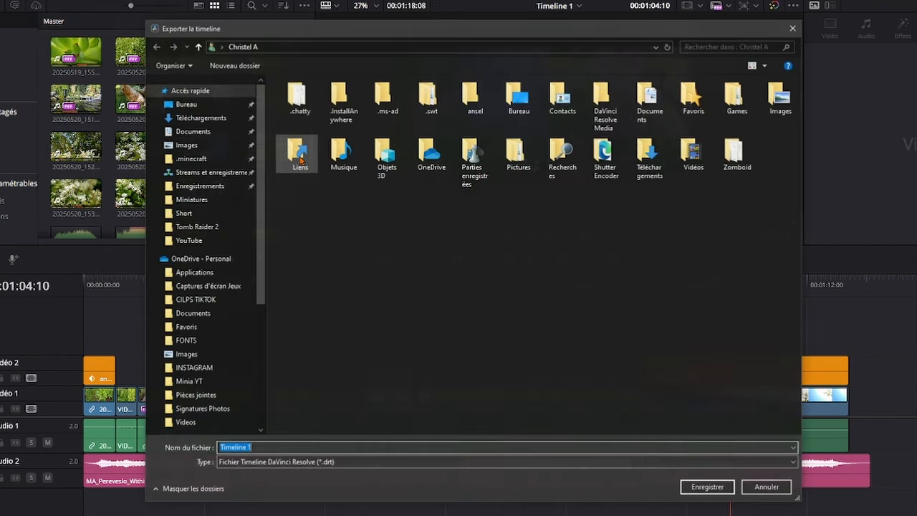
{"action": "scroll", "coordinate": [215, 337], "scroll_direction": "down", "scroll_amount": 3}
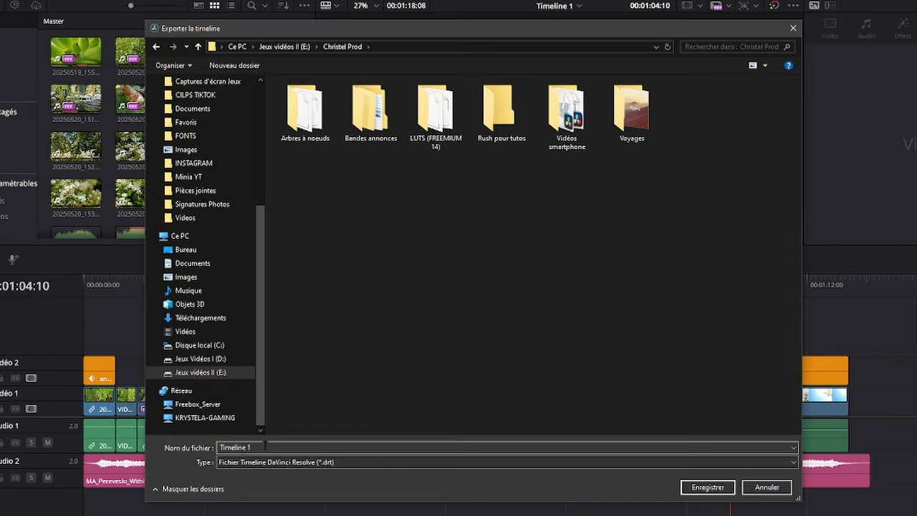
{"action": "left_click", "coordinate": [706, 487]}
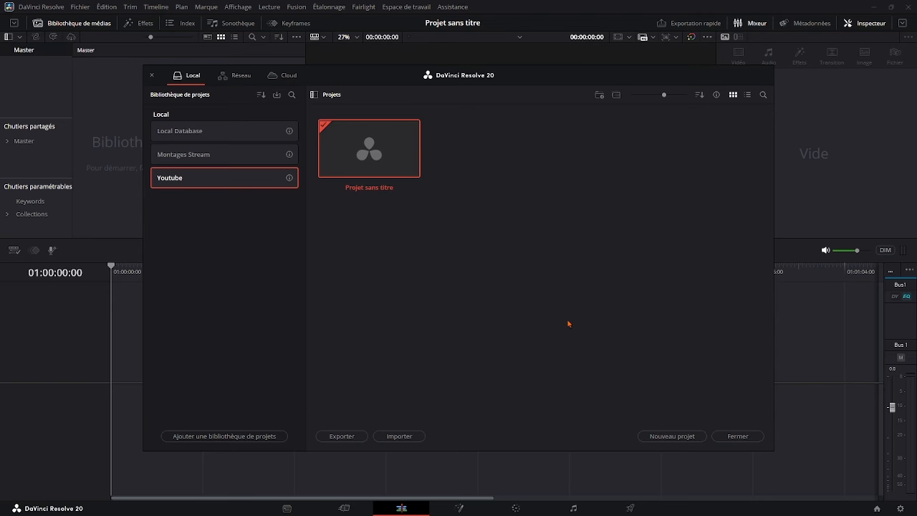
- Import the Vidéos Cinématiques copy project file into the Youtube library and open the imported project
{"action": "left_click", "coordinate": [399, 436]}
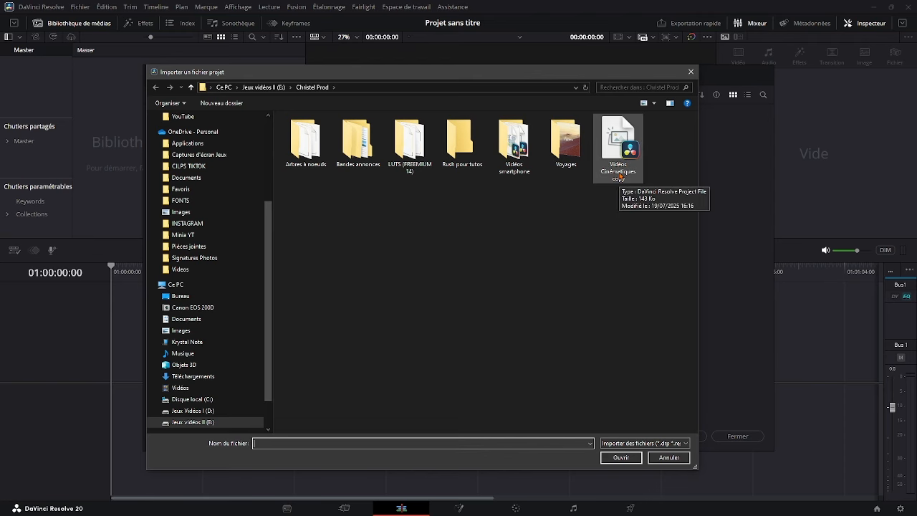
{"action": "double_click", "coordinate": [620, 177]}
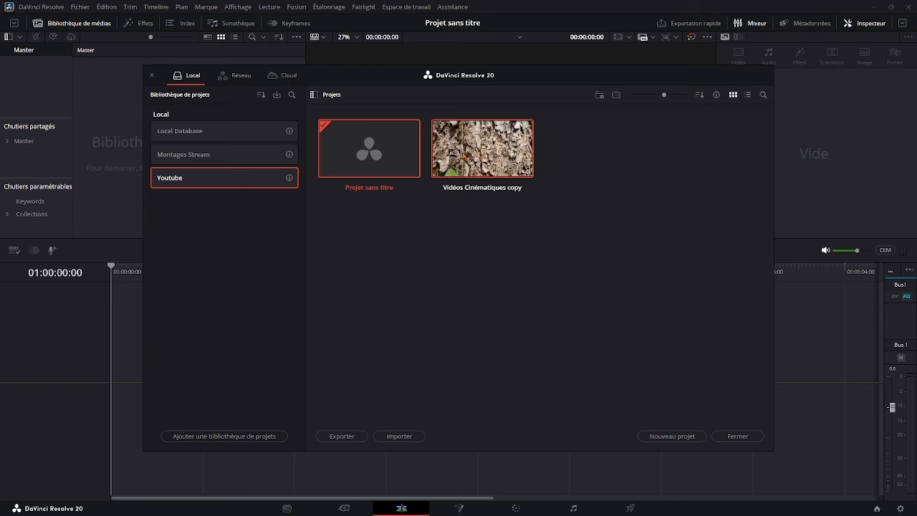
{"action": "double_click", "coordinate": [473, 146]}
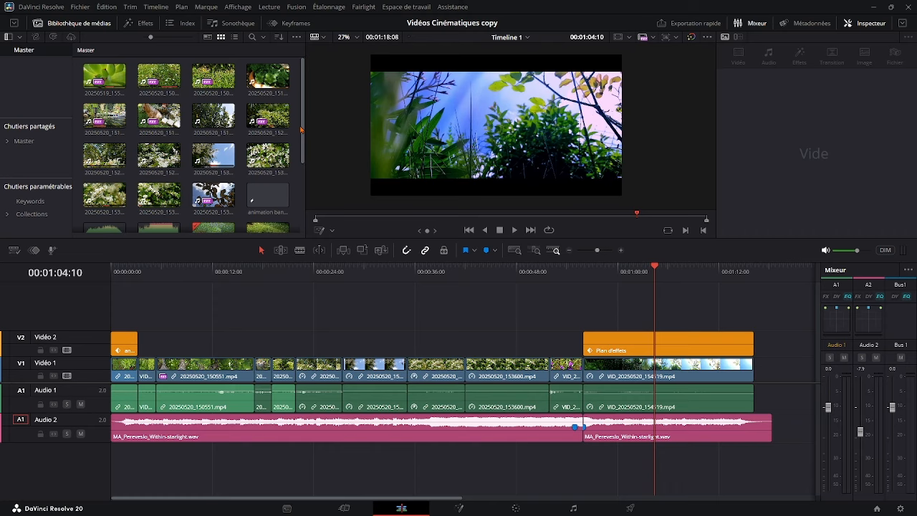
{"action": "scroll", "coordinate": [302, 129], "scroll_direction": "down", "scroll_amount": 3}
- Import the project file 009.Sous-titres auto dans davinci resolve gratuit from Youtube Tuto on SaveVidéos (F:) and open it
{"action": "left_click", "coordinate": [878, 508]}
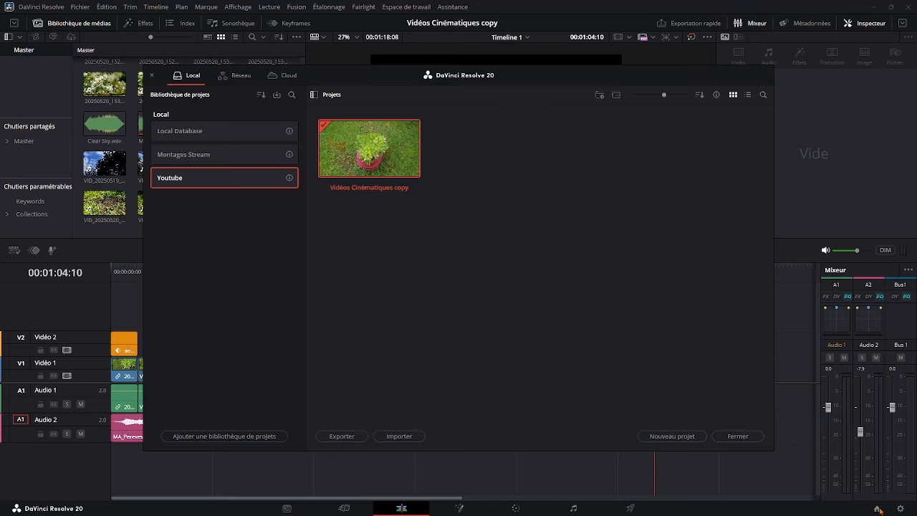
{"action": "left_click", "coordinate": [409, 438]}
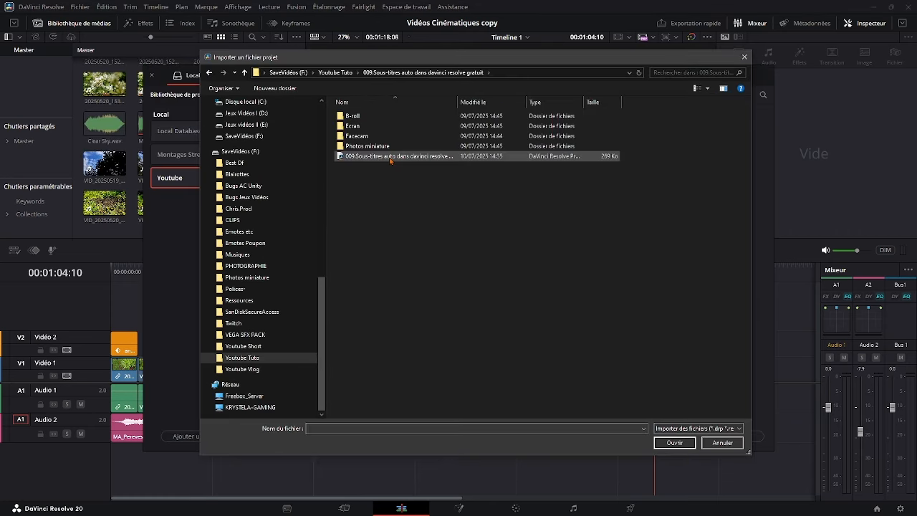
{"action": "left_click", "coordinate": [391, 157]}
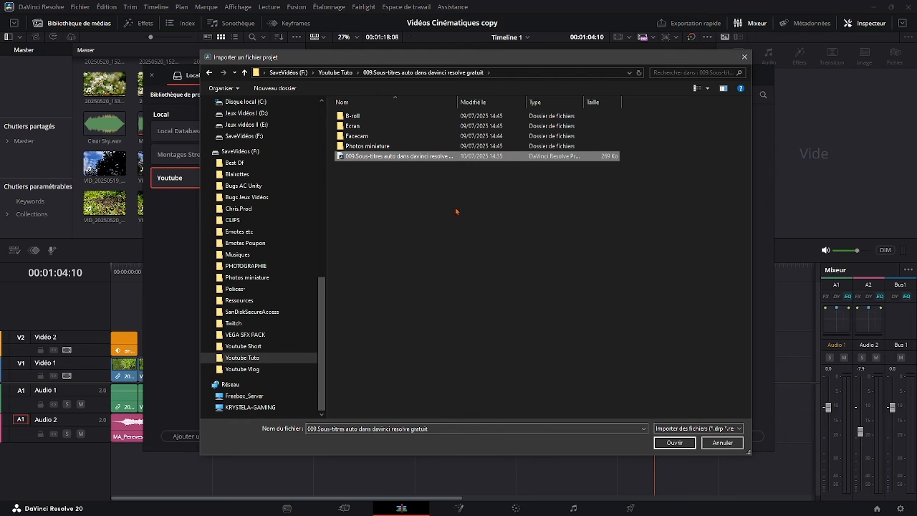
{"action": "left_click", "coordinate": [680, 444]}
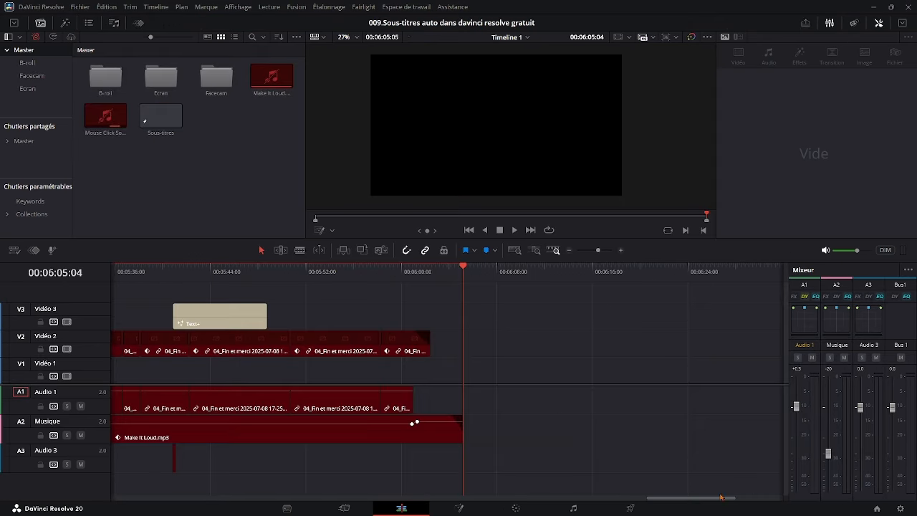
- Relink the Master bin's offline clips to the project's footage folder in Youtube Tuto on SaveVidéos (F:), declining the full search
{"action": "left_click_drag", "start_coordinate": [704, 502], "coordinate": [154, 493]}
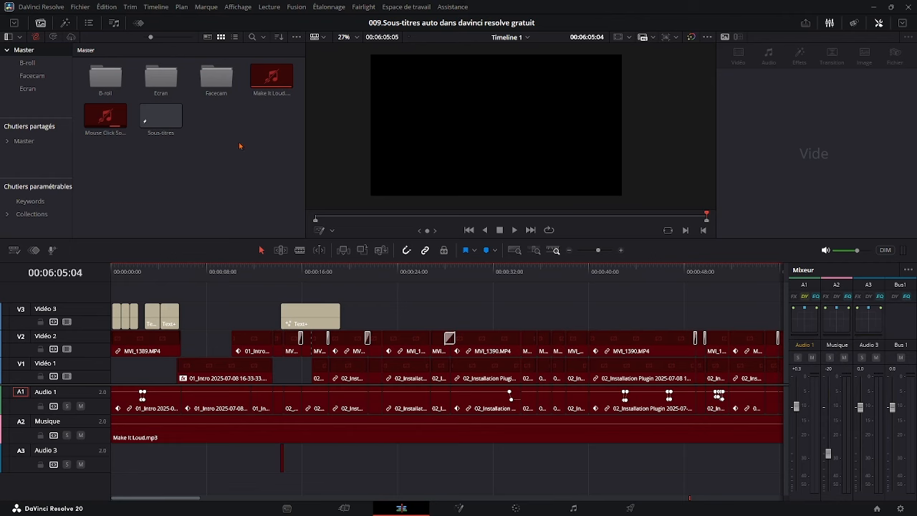
{"action": "double_click", "coordinate": [162, 77]}
{"action": "left_click", "coordinate": [85, 50]}
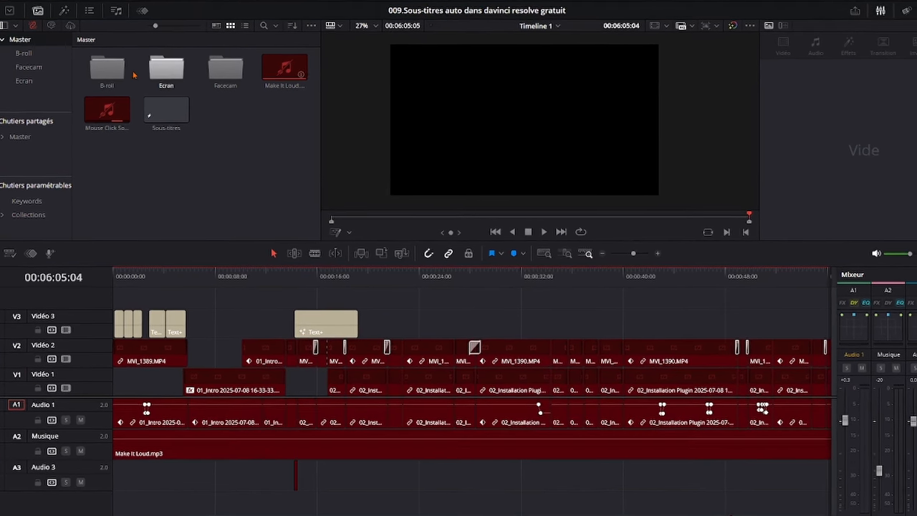
{"action": "right_click", "coordinate": [229, 149]}
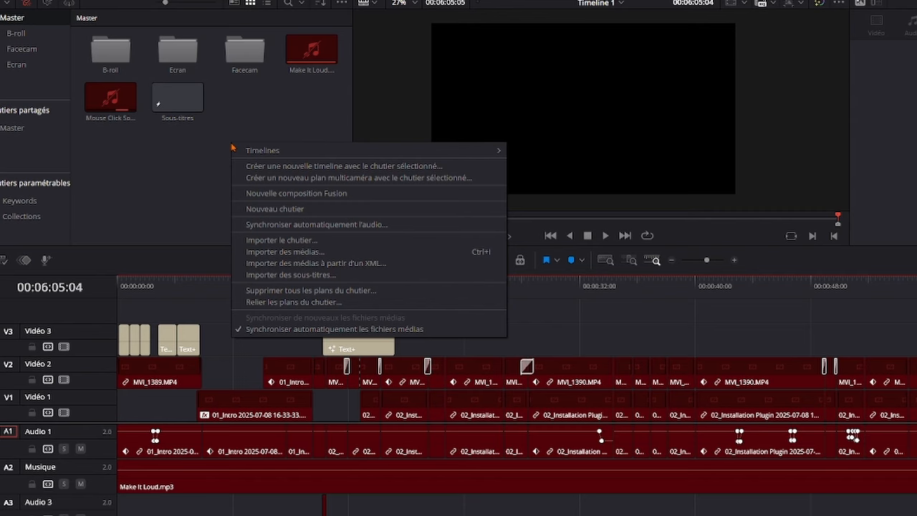
{"action": "left_click", "coordinate": [286, 307]}
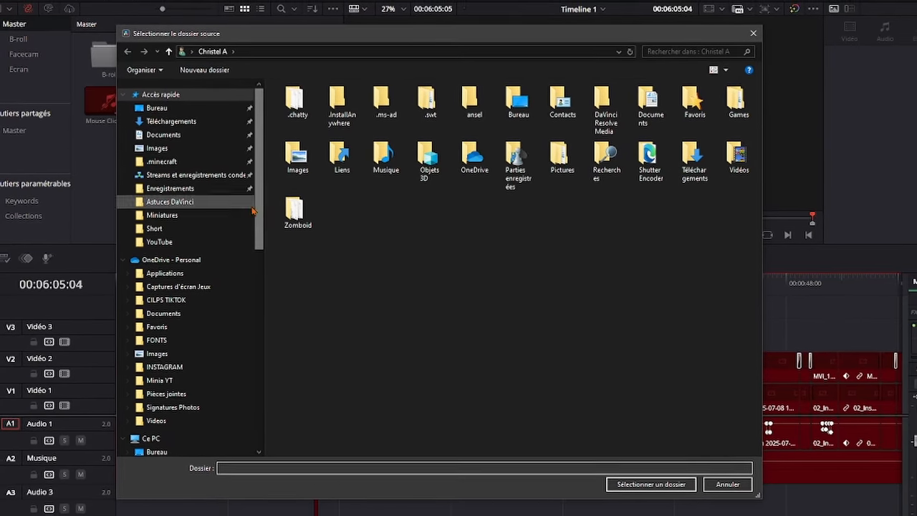
{"action": "scroll", "coordinate": [215, 301], "scroll_direction": "down", "scroll_amount": 10}
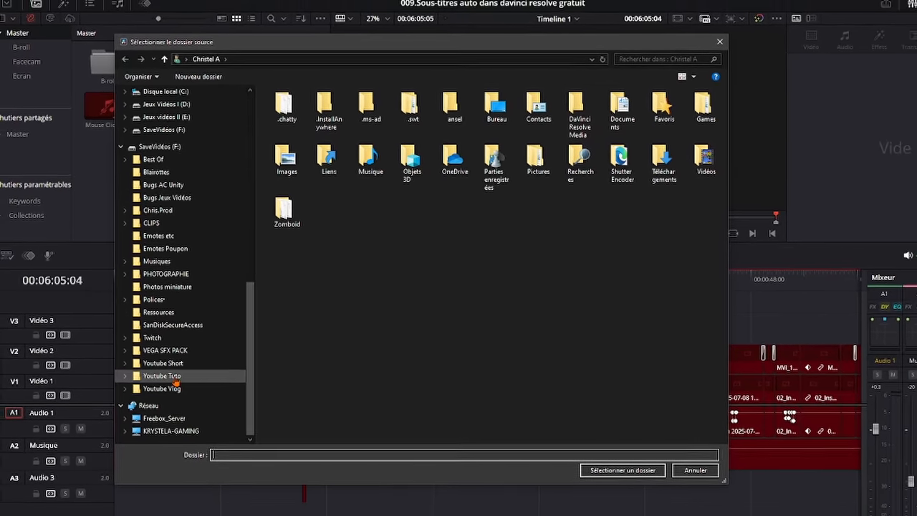
{"action": "left_click", "coordinate": [165, 394]}
{"action": "left_click", "coordinate": [387, 197]}
{"action": "left_click", "coordinate": [609, 464]}
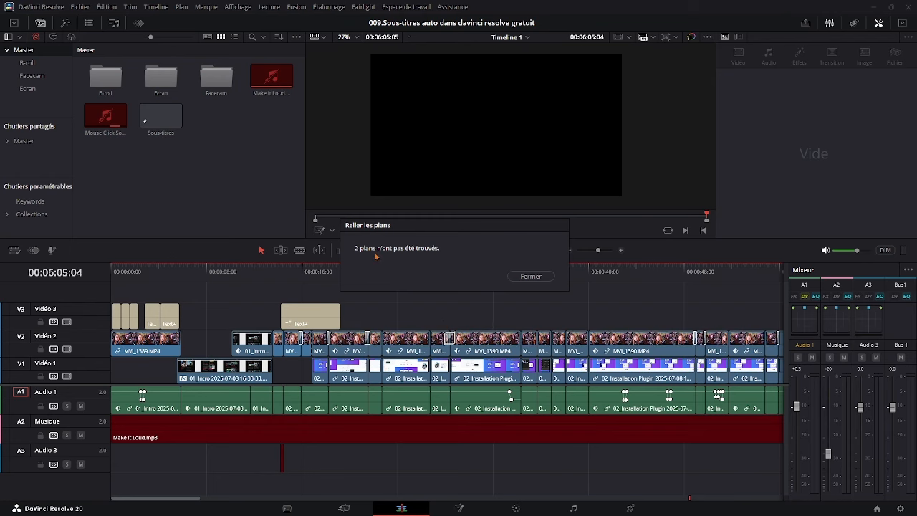
{"action": "left_click", "coordinate": [524, 279]}
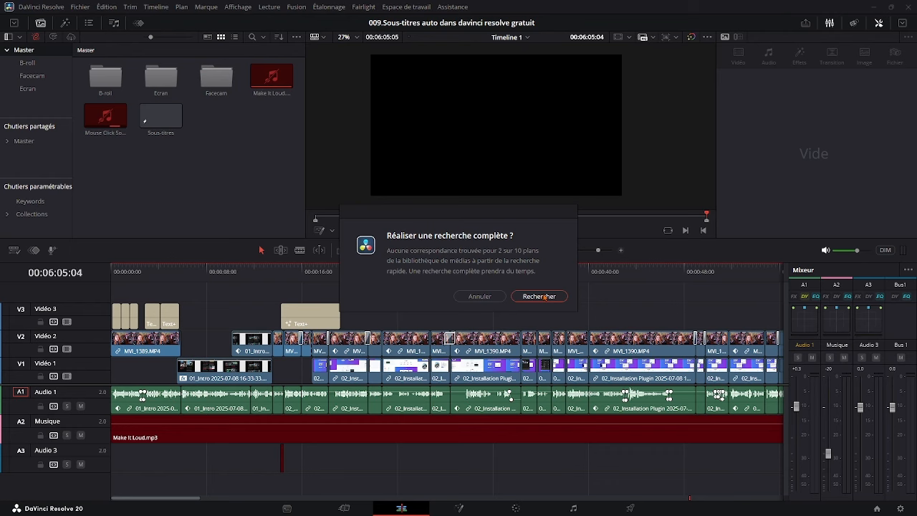
{"action": "left_click", "coordinate": [481, 296]}
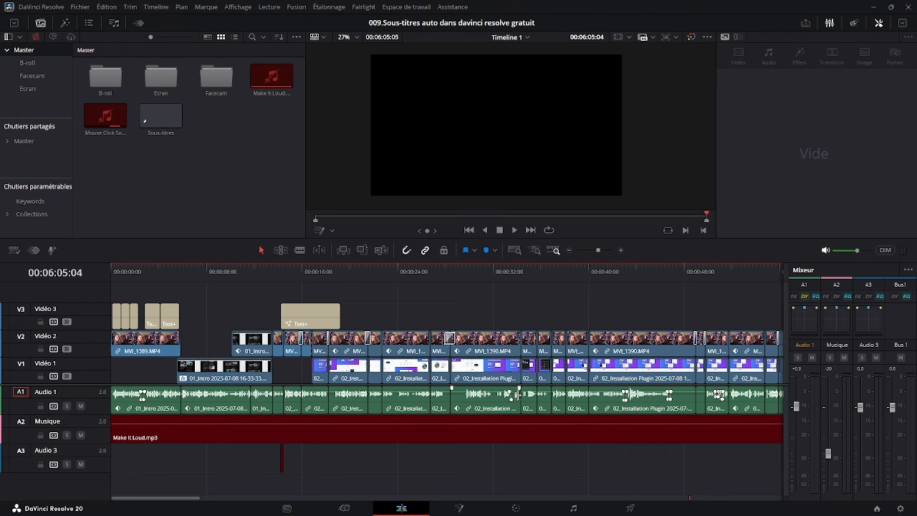
- Relink the Master bin's missing music to the Musiques folder on SaveVidéos (F:), declining the full search
{"action": "right_click", "coordinate": [244, 192]}
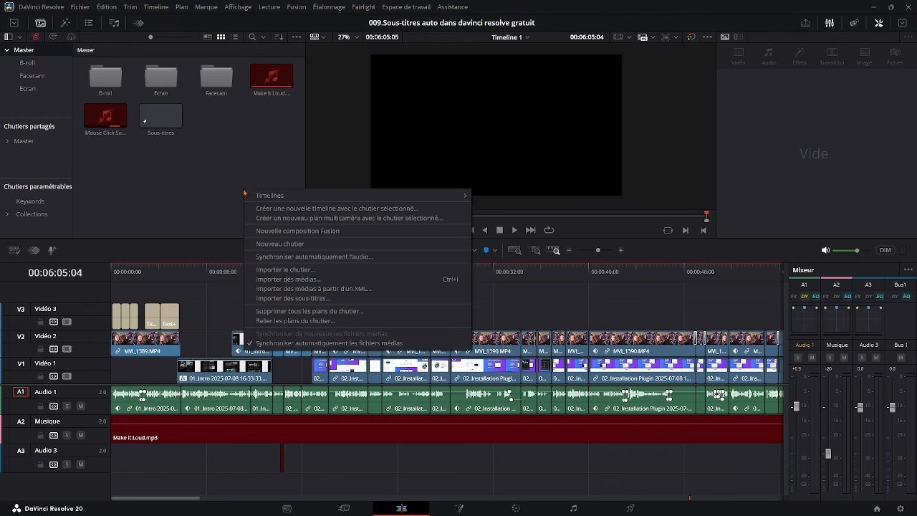
{"action": "left_click", "coordinate": [298, 323]}
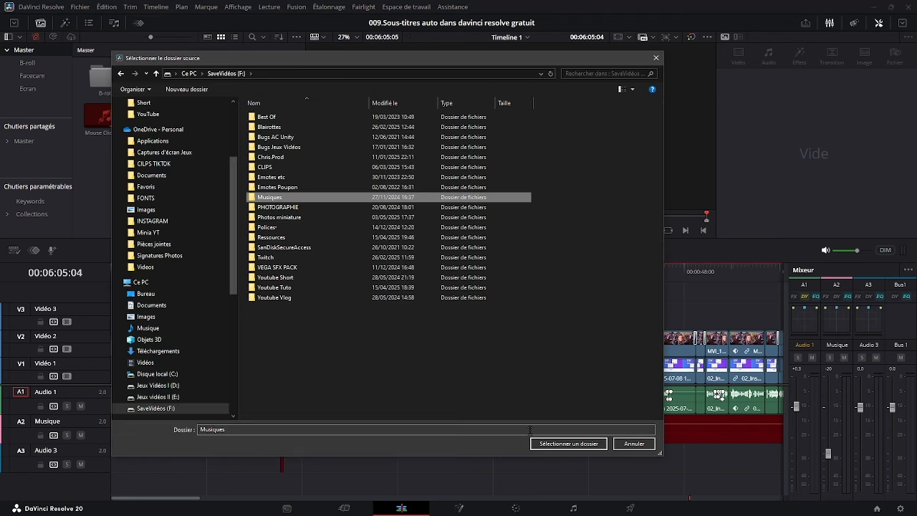
{"action": "left_click", "coordinate": [566, 444]}
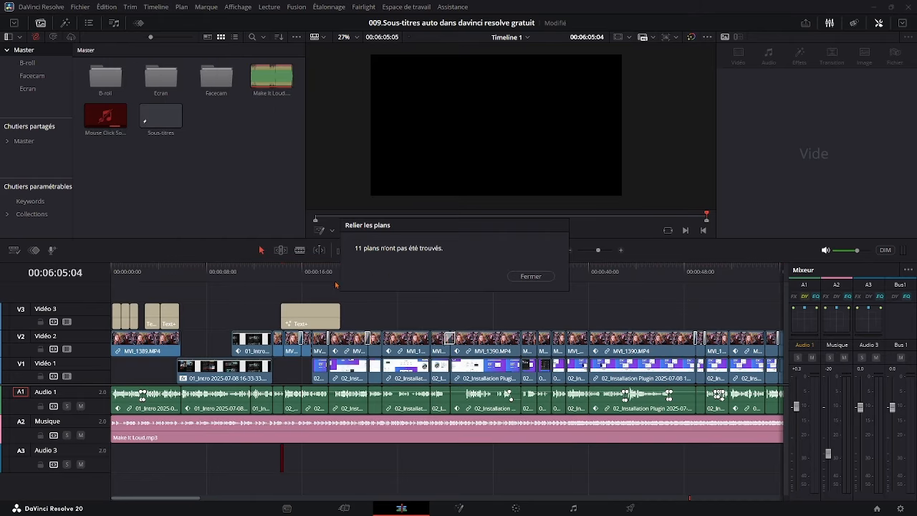
{"action": "left_click", "coordinate": [531, 276]}
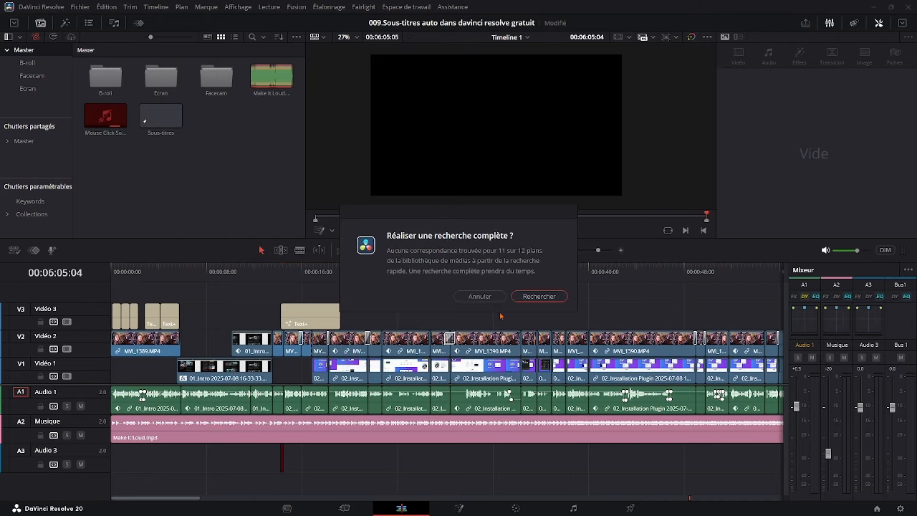
{"action": "left_click", "coordinate": [468, 296]}
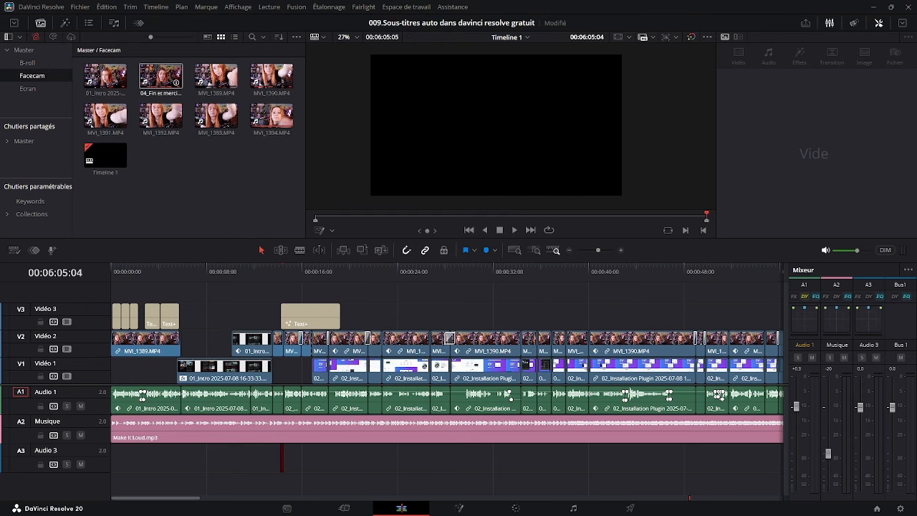
- Check the Facecam, Ecran and B-roll bins and the Mouse Click sound in Master for media that is still offline
{"action": "left_click", "coordinate": [86, 51]}
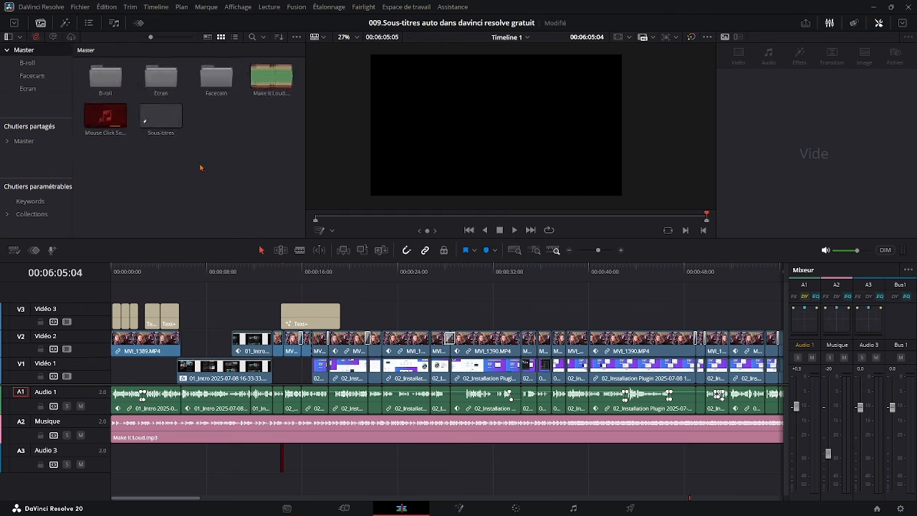
{"action": "double_click", "coordinate": [170, 75]}
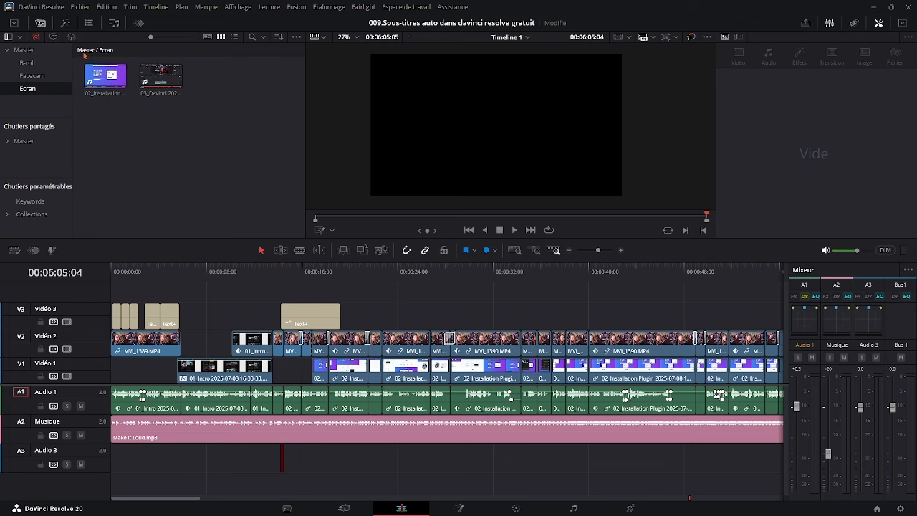
{"action": "left_click", "coordinate": [84, 51]}
{"action": "double_click", "coordinate": [105, 85]}
{"action": "left_click", "coordinate": [81, 51]}
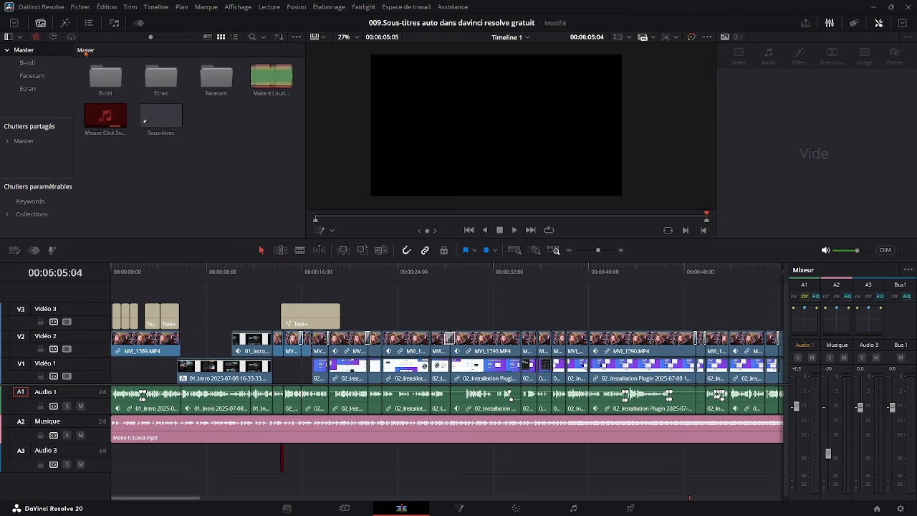
{"action": "left_click", "coordinate": [106, 115]}
{"action": "left_click", "coordinate": [215, 168]}
- Import the timeline file Timeline 1 from the 008.Film Look avec Dehancer et DaVinci folder into the Master bin
{"action": "right_click", "coordinate": [251, 192]}
{"action": "mouse_move", "coordinate": [284, 200]}
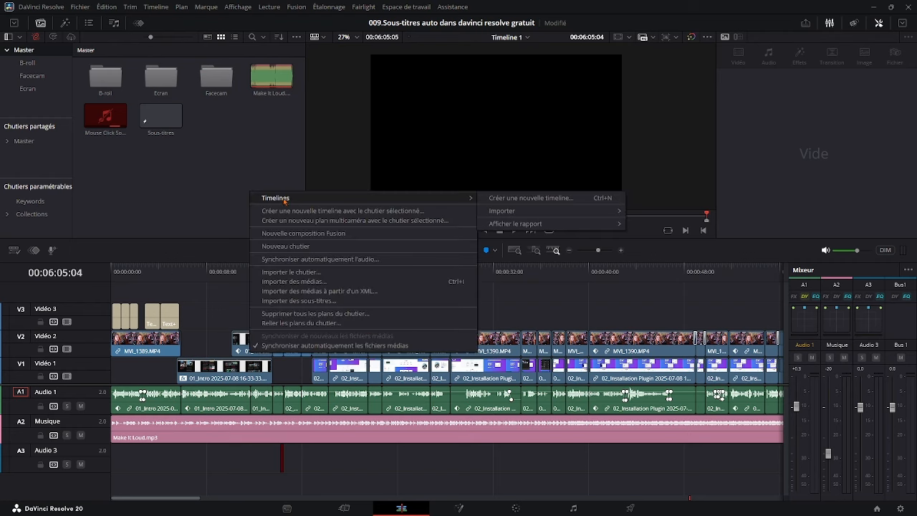
{"action": "mouse_move", "coordinate": [504, 212]}
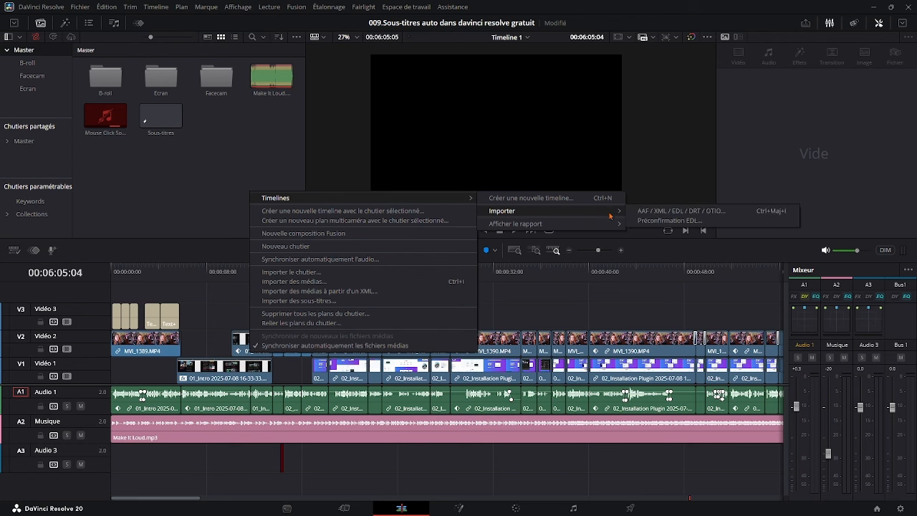
{"action": "left_click", "coordinate": [667, 212]}
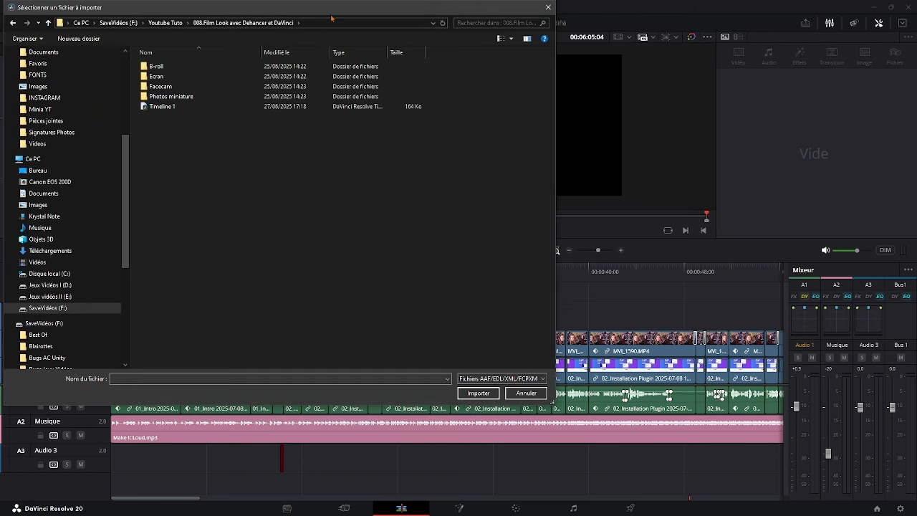
{"action": "left_click_drag", "start_coordinate": [294, 11], "coordinate": [418, 43]}
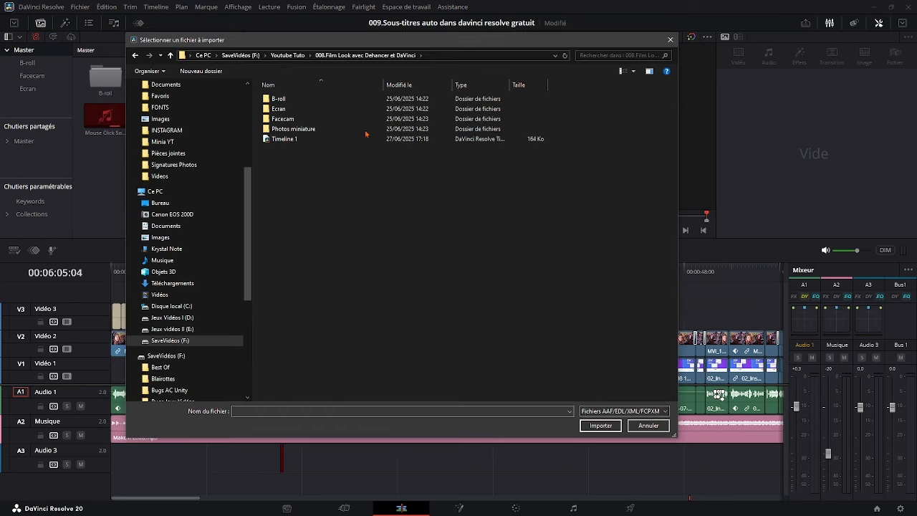
{"action": "left_click", "coordinate": [279, 140]}
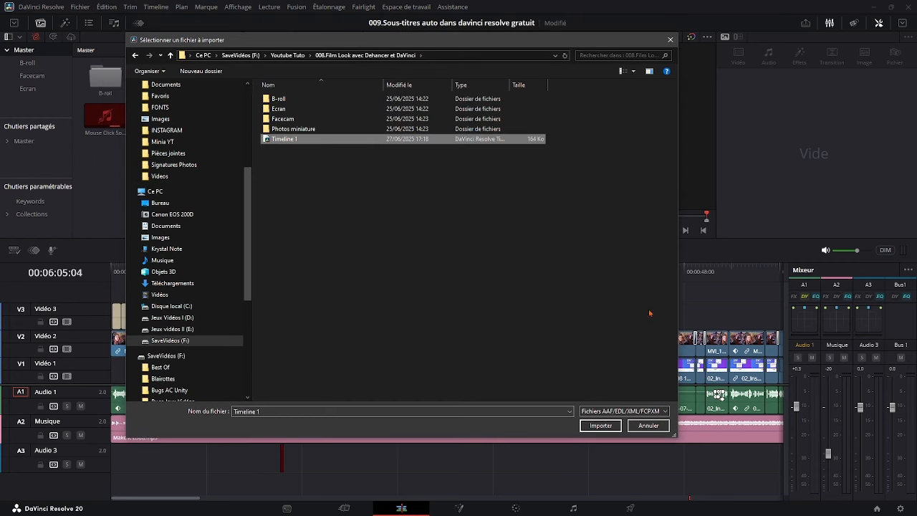
{"action": "left_click", "coordinate": [600, 426]}
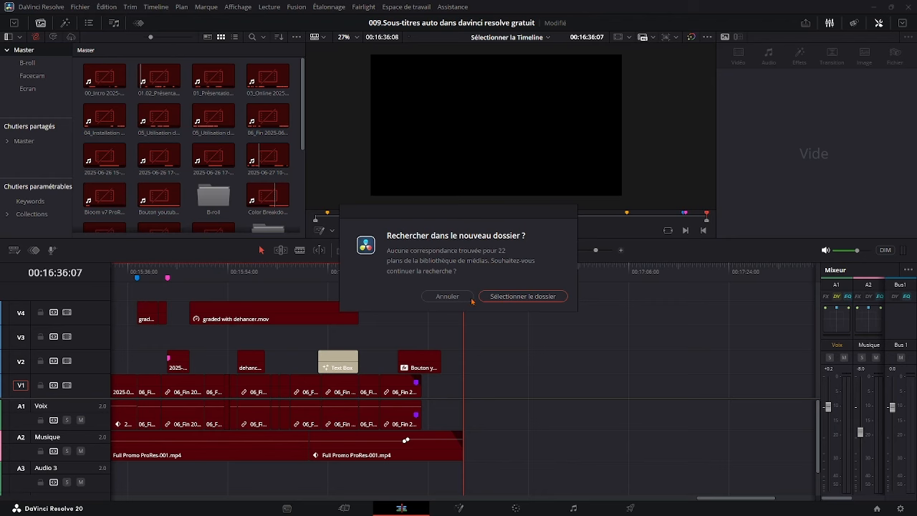
- Relink the imported timeline's missing clips to their footage folder in Youtube Tuto on SaveVidéos (F:) and dismiss the relink report
{"action": "left_click", "coordinate": [526, 299]}
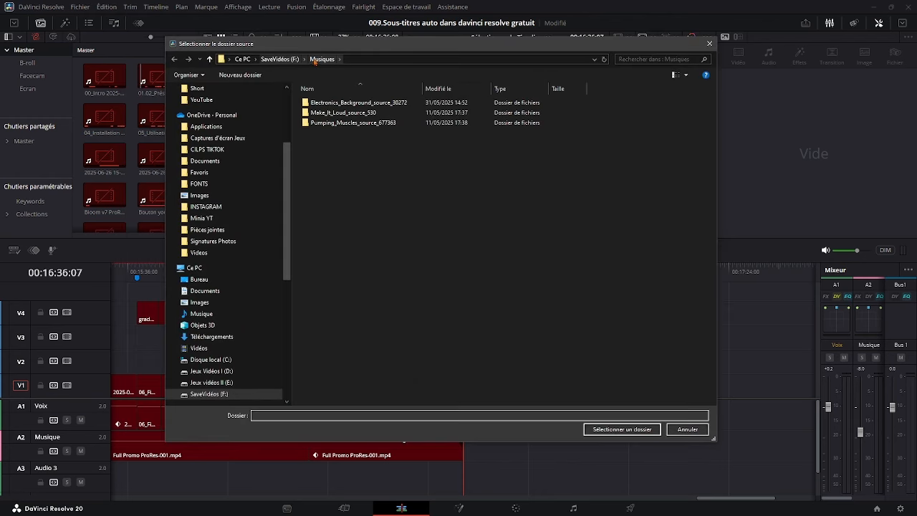
{"action": "left_click", "coordinate": [286, 62]}
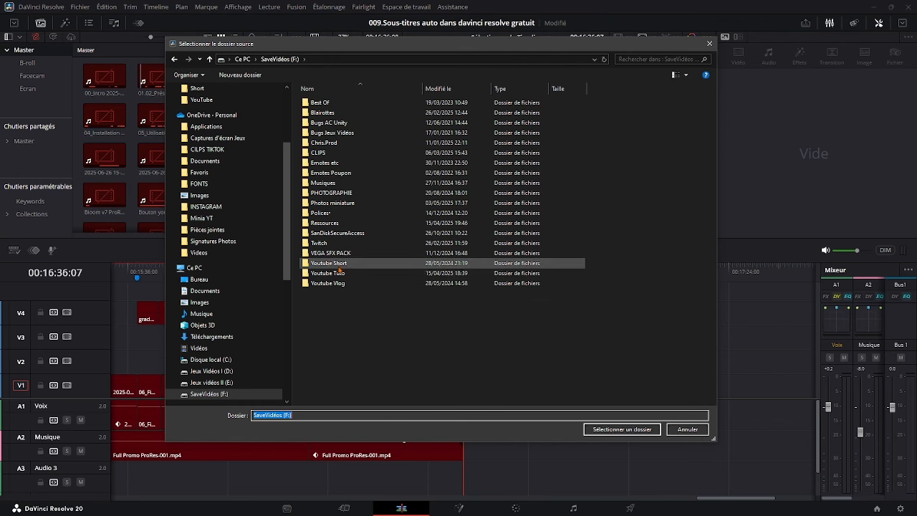
{"action": "double_click", "coordinate": [327, 274]}
{"action": "left_click", "coordinate": [344, 174]}
{"action": "left_click", "coordinate": [625, 430]}
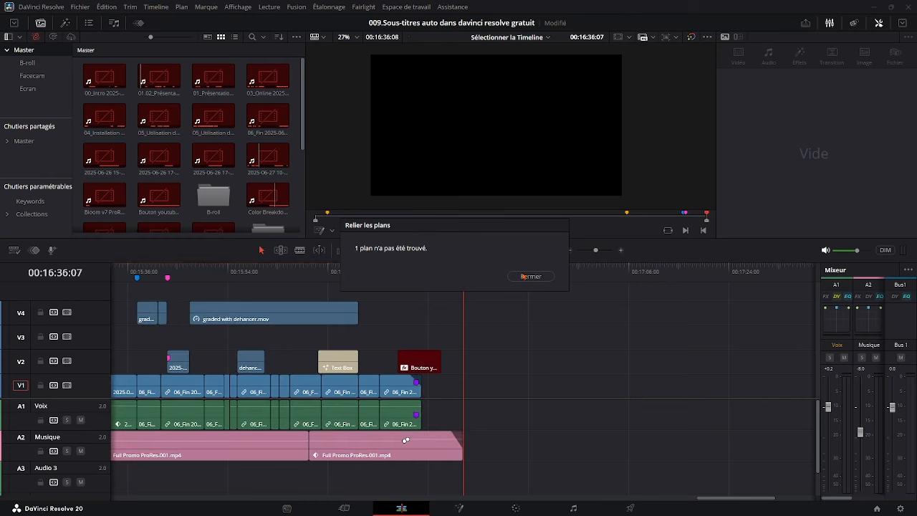
{"action": "left_click", "coordinate": [524, 277]}
{"action": "key", "text": "Escape"}
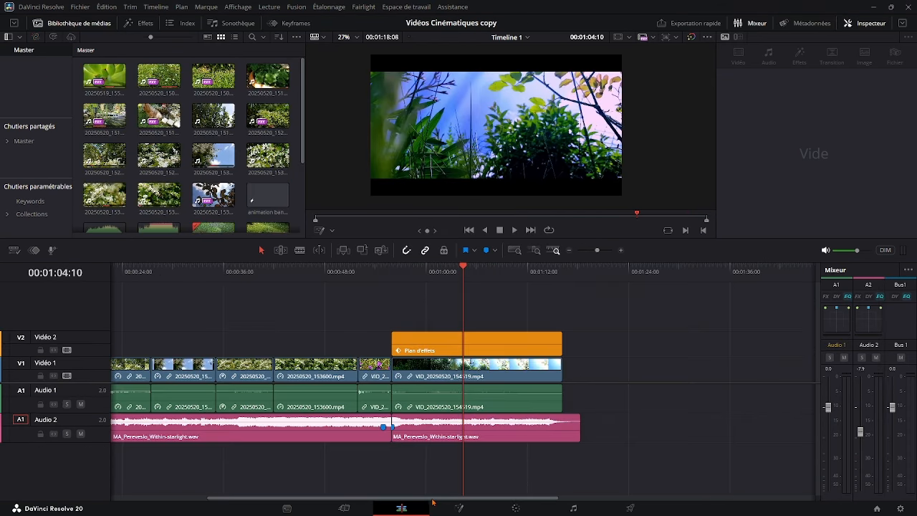
{"action": "left_click_drag", "start_coordinate": [433, 499], "coordinate": [303, 491]}
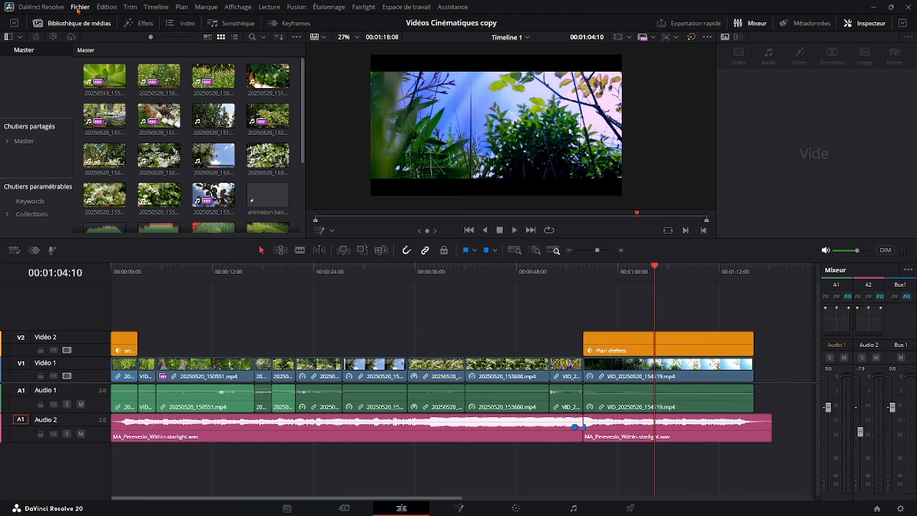
{"action": "left_click", "coordinate": [78, 9]}
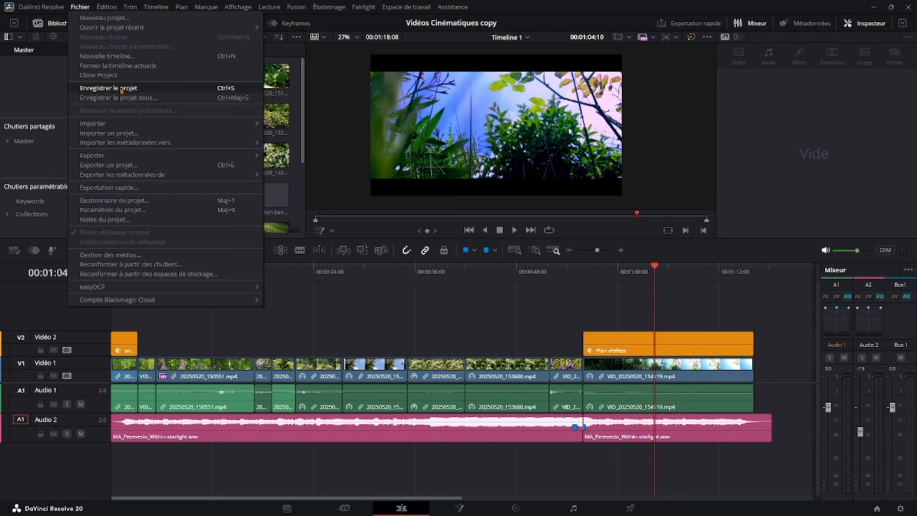
{"action": "mouse_move", "coordinate": [101, 159]}
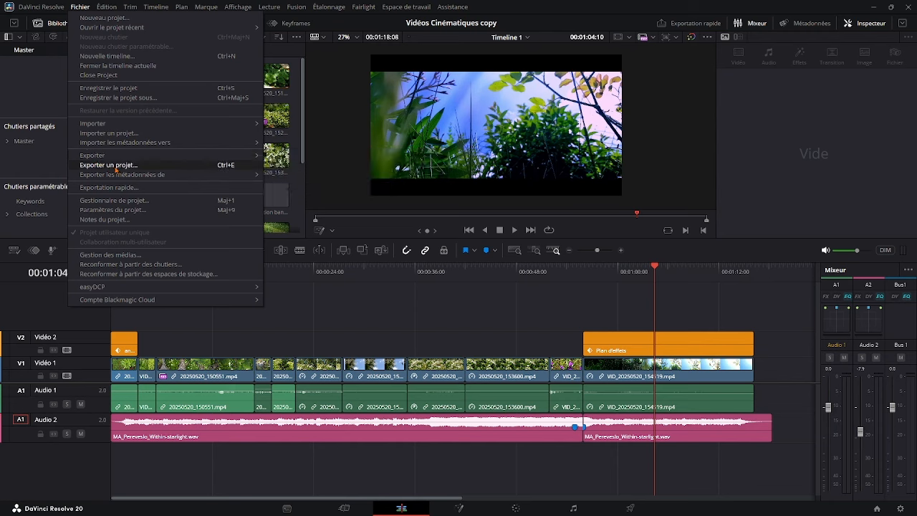
{"action": "left_click", "coordinate": [498, 309]}
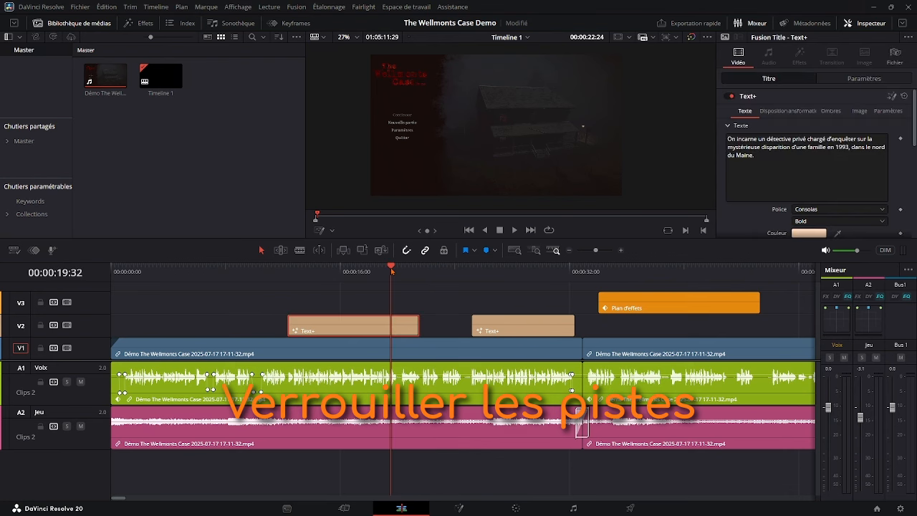
- Split only the Voix clip on A1 at the speech pause around 00:00:19:53
{"action": "left_click", "coordinate": [621, 250]}
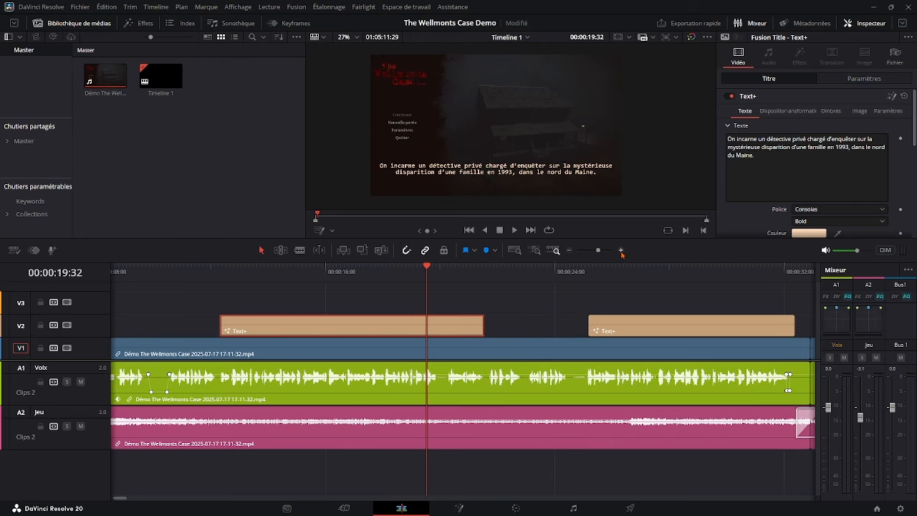
{"action": "left_click", "coordinate": [491, 289]}
{"action": "left_click", "coordinate": [621, 251]}
{"action": "left_click_drag", "start_coordinate": [463, 268], "coordinate": [484, 269]}
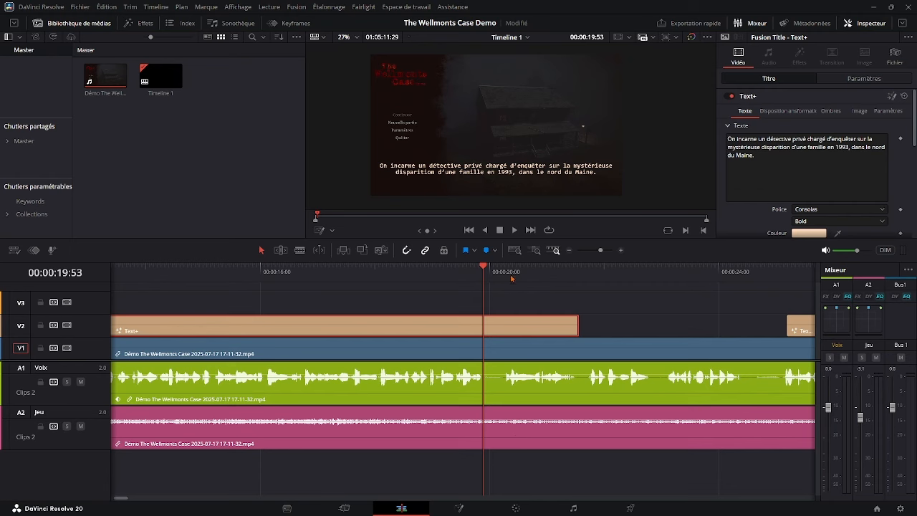
{"action": "left_click", "coordinate": [451, 355]}
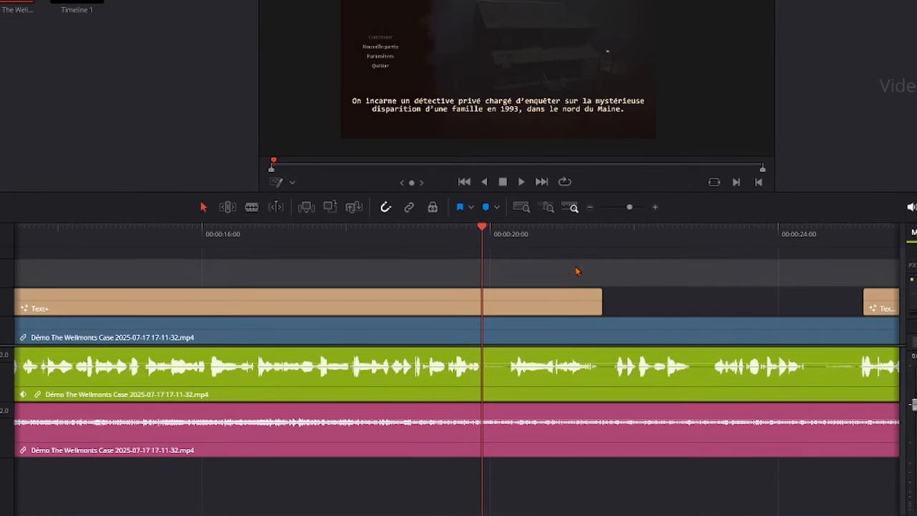
{"action": "left_click", "coordinate": [495, 396]}
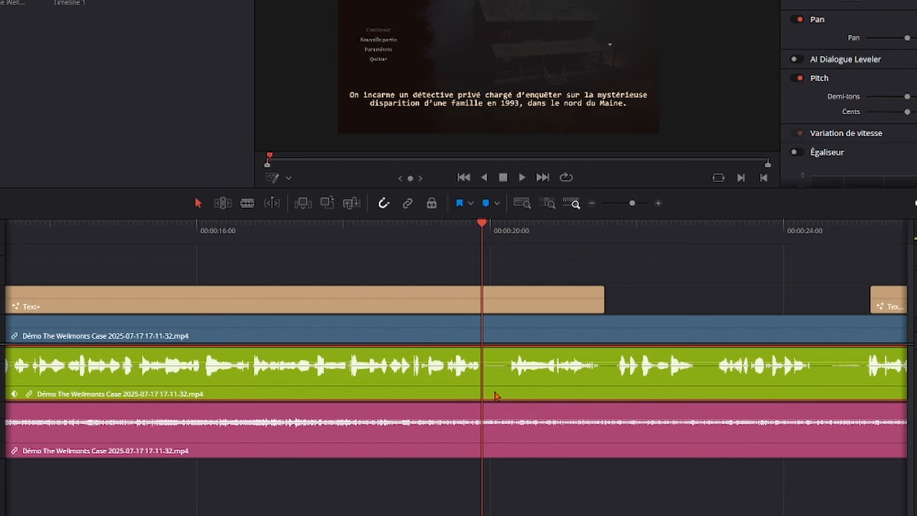
{"action": "left_click", "coordinate": [481, 300]}
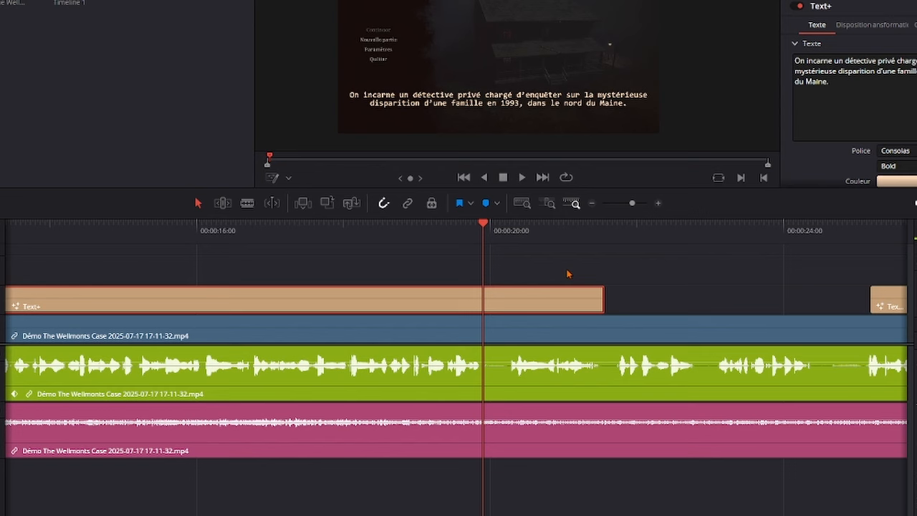
{"action": "left_click", "coordinate": [508, 383]}
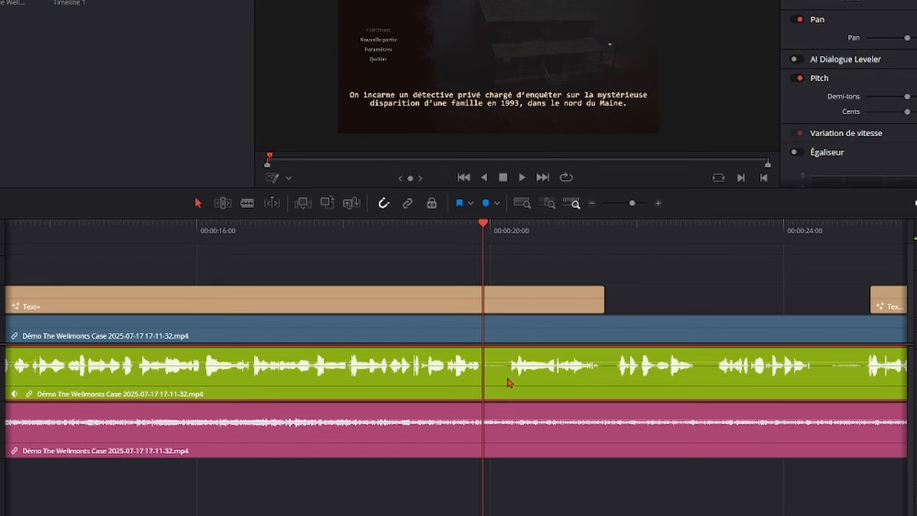
{"action": "key", "text": "ctrl+b"}
- Try a ripple trim of the split Voix clip's start to the playhead at 00:00:20:14, and undo the trim
{"action": "left_click_drag", "start_coordinate": [498, 228], "coordinate": [507, 227]}
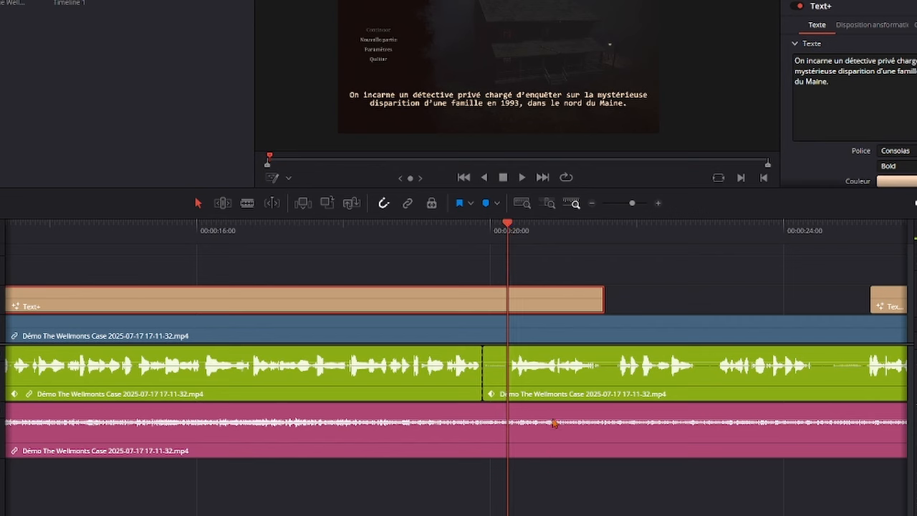
{"action": "left_click", "coordinate": [542, 394]}
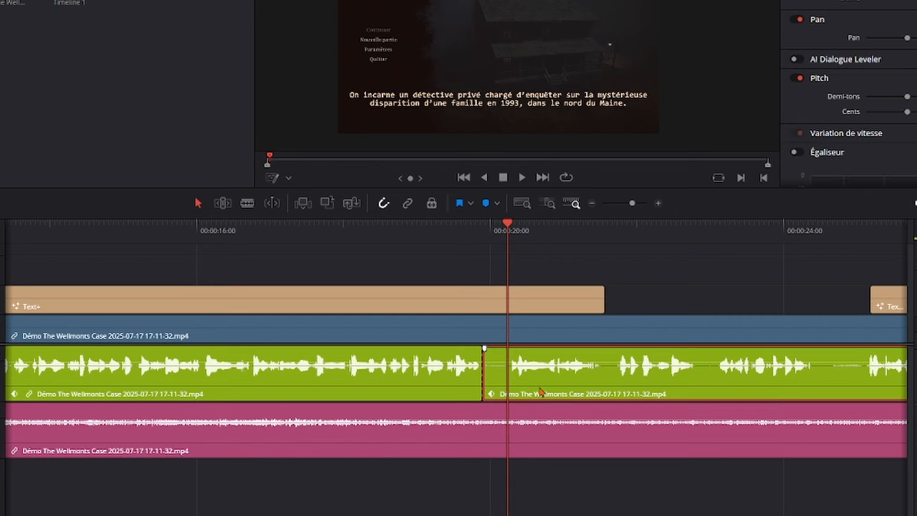
{"action": "key", "text": "ctrl+shift+bracketleft"}
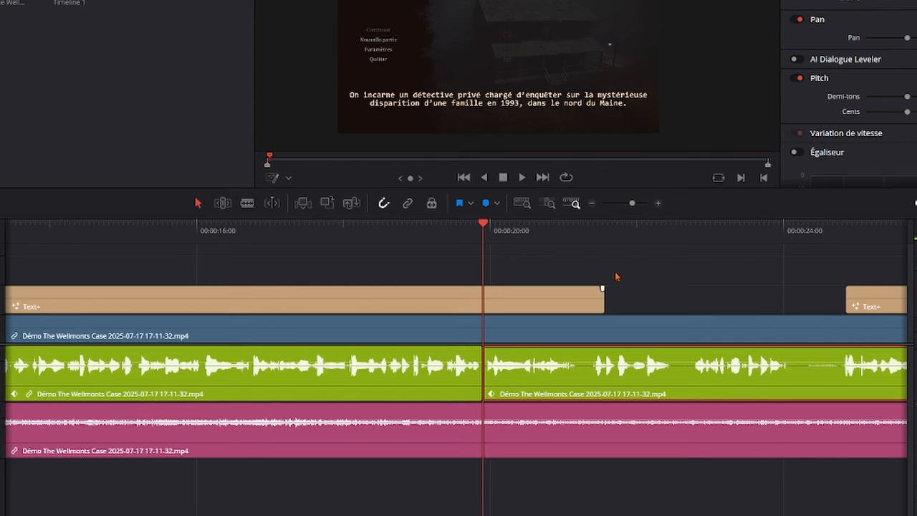
{"action": "left_click", "coordinate": [592, 205]}
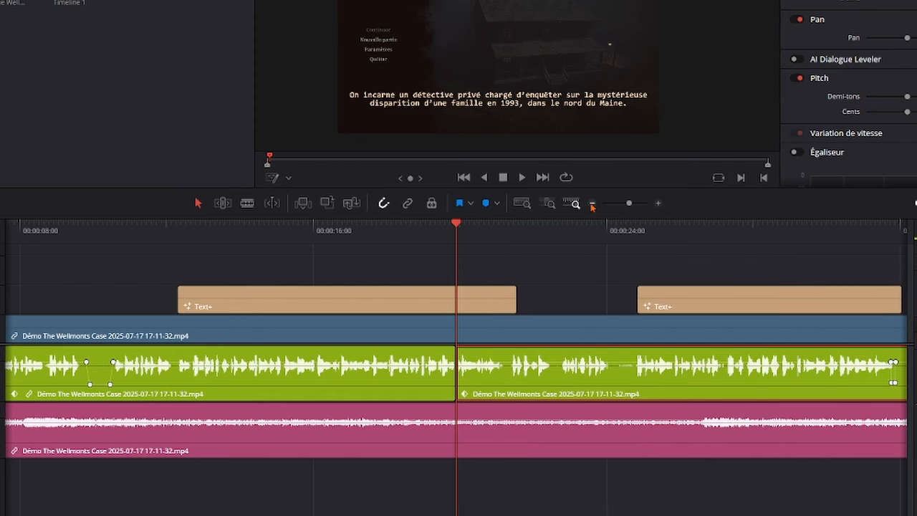
{"action": "left_click", "coordinate": [628, 205]}
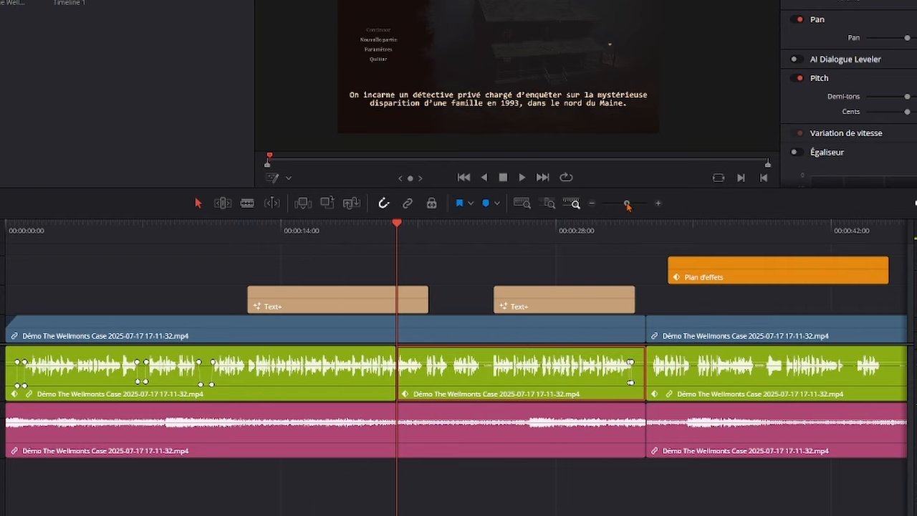
{"action": "left_click_drag", "start_coordinate": [628, 207], "coordinate": [626, 205]}
{"action": "left_click", "coordinate": [659, 205]}
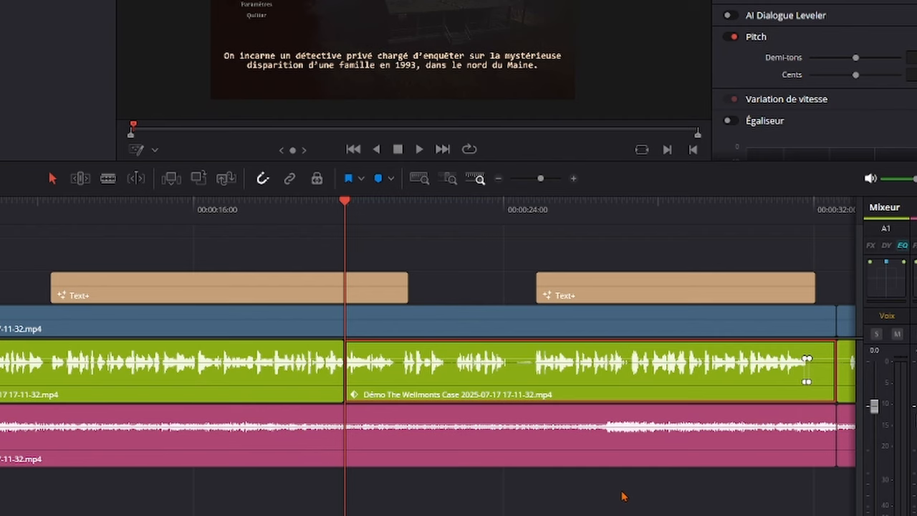
{"action": "key", "text": "ctrl+z"}
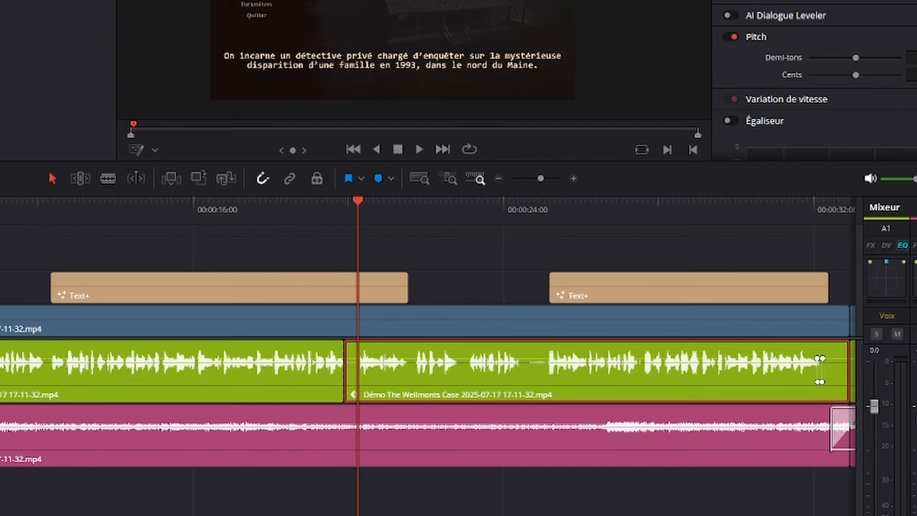
- Lock the A2 Jeu audio track and the V1 video track, leaving V2 unlocked
{"action": "scroll", "coordinate": [201, 359], "scroll_direction": "right", "scroll_amount": 5}
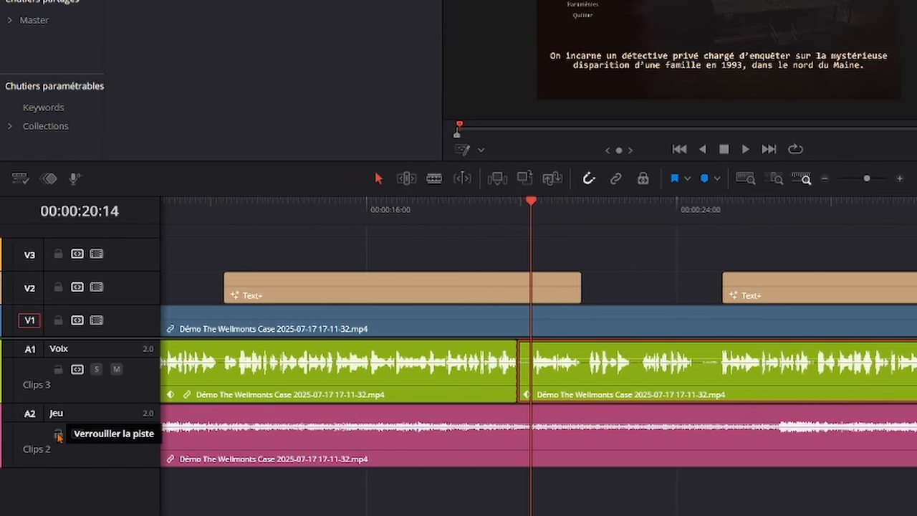
{"action": "left_click", "coordinate": [58, 434]}
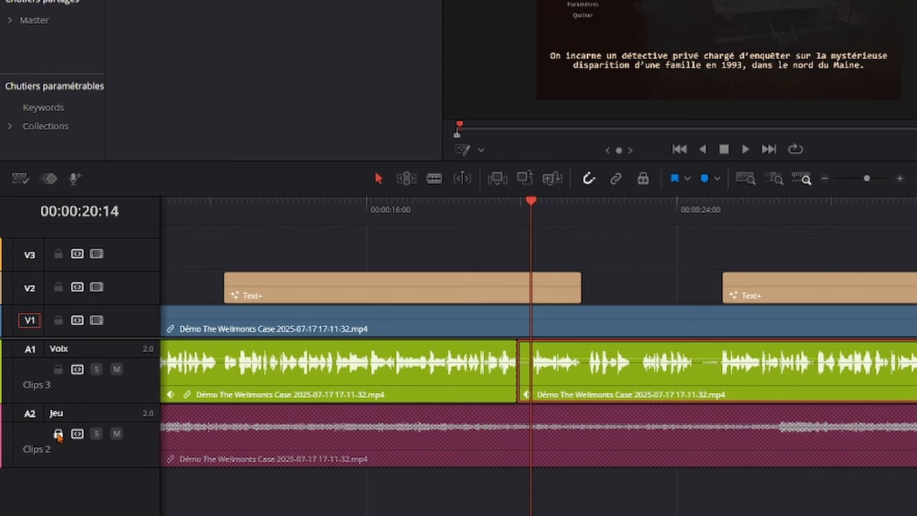
{"action": "left_click", "coordinate": [297, 505]}
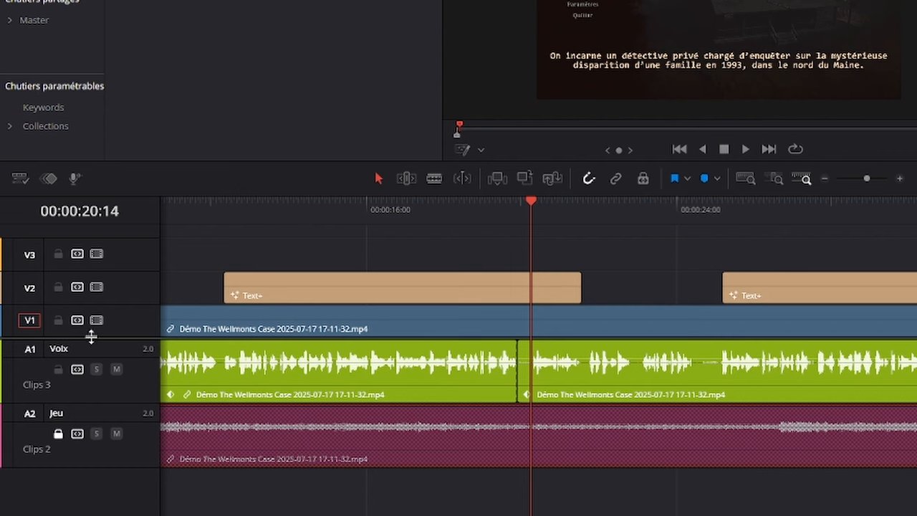
{"action": "left_click", "coordinate": [58, 320]}
{"action": "left_click", "coordinate": [58, 288]}
{"action": "left_click", "coordinate": [58, 288]}
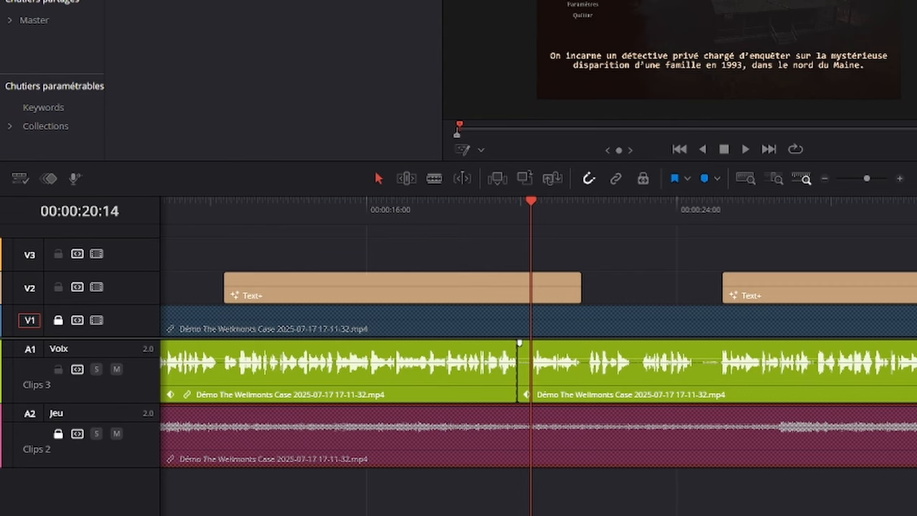
- Ripple-trim the second Voix clip's start to the playhead with V1 and A2 locked, and undo the trim
{"action": "left_click", "coordinate": [580, 396]}
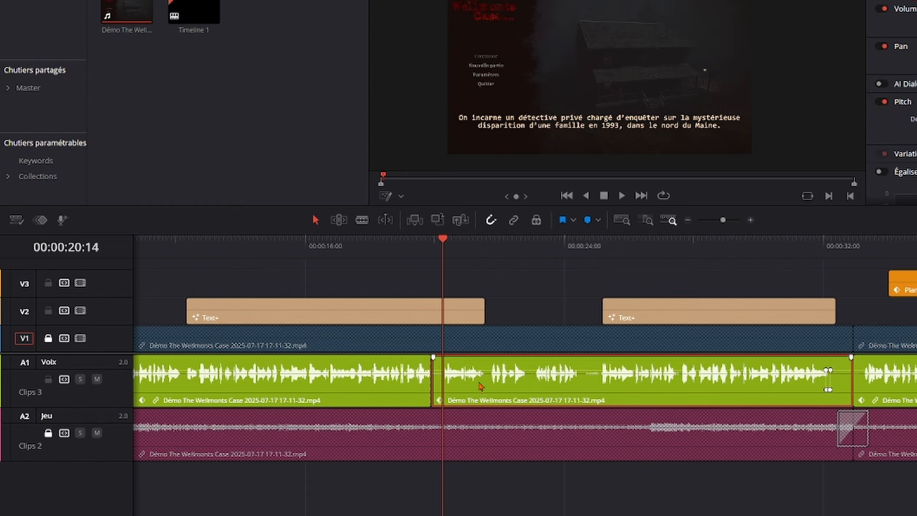
{"action": "key", "text": "ctrl+shift+["}
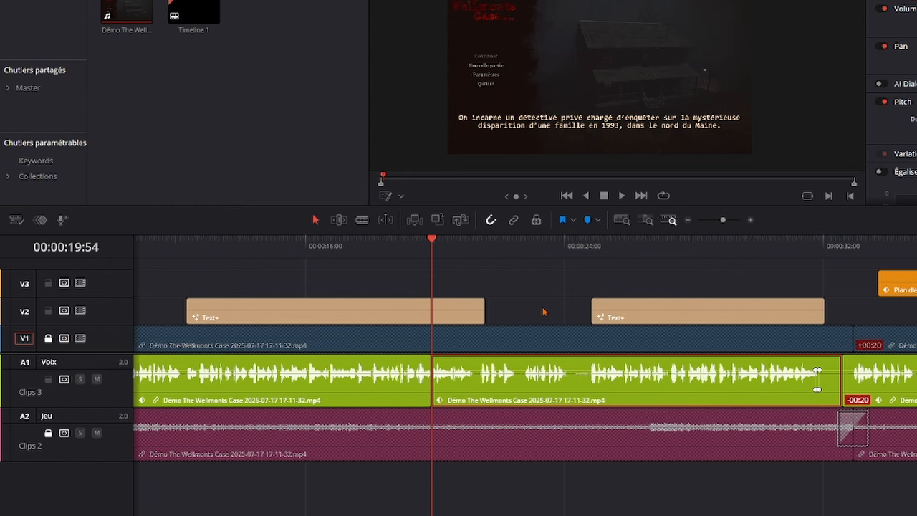
{"action": "key", "text": "Return"}
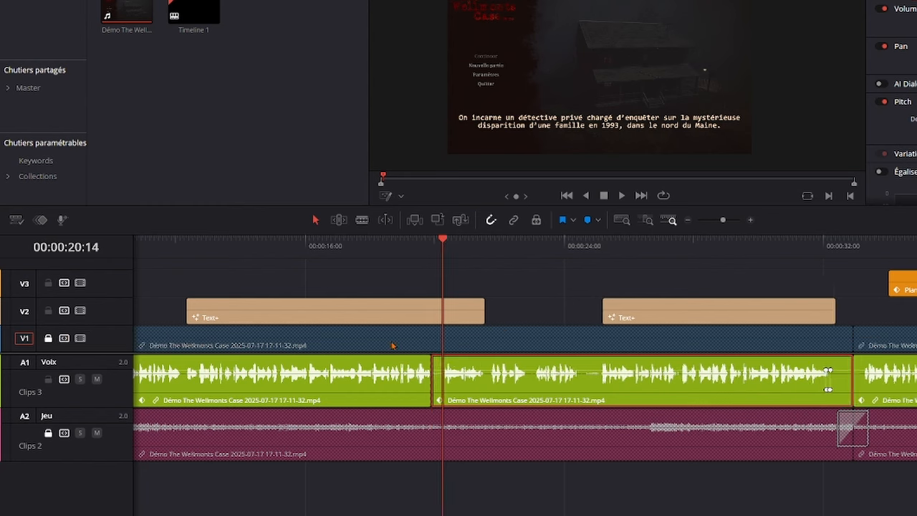
- Unlock the V1 video track
{"action": "left_click", "coordinate": [48, 339]}
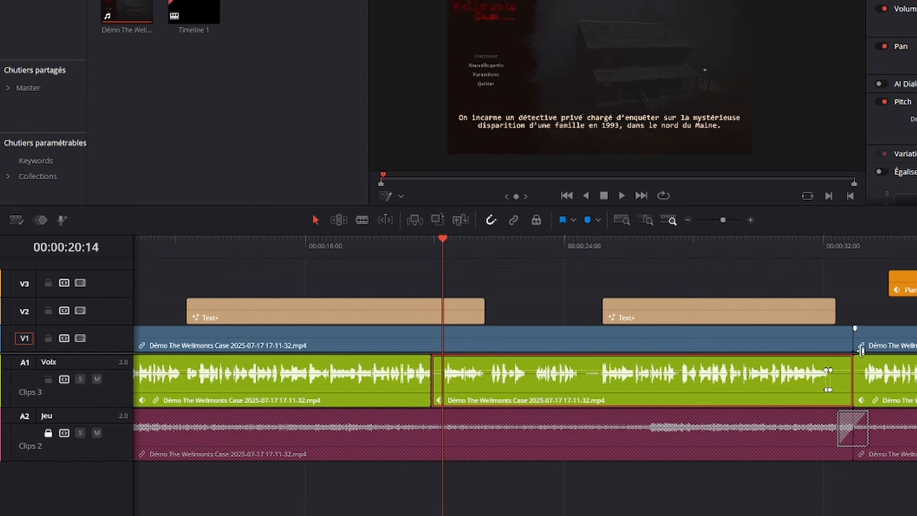
- Ripple-trim the second Voix clip's start to the playhead with V1 unlocked and A2 locked, and undo the trim
{"action": "key", "text": "ctrl+shift+["}
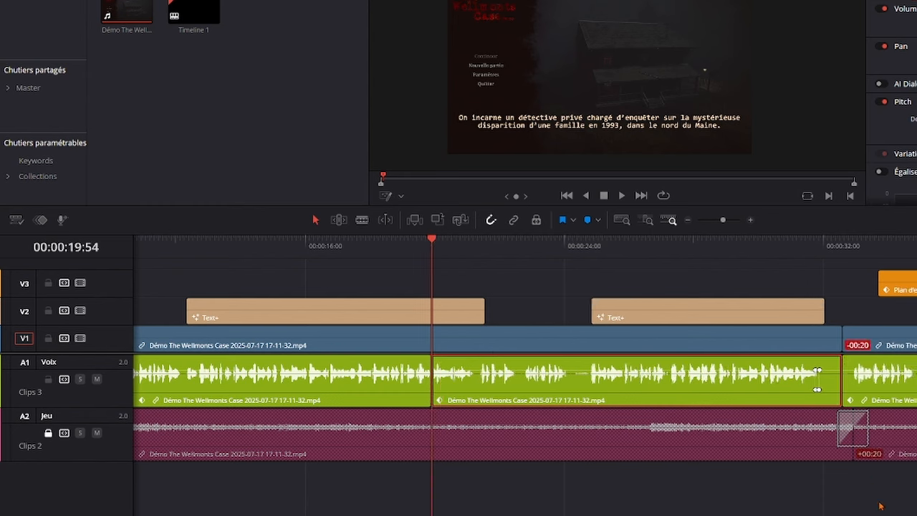
{"action": "key", "text": "ctrl+z"}
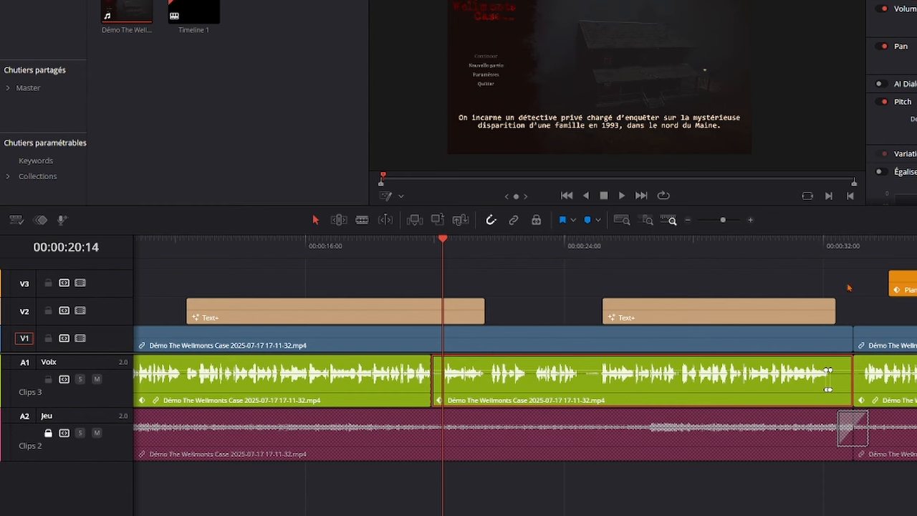
- Lock the V1 video track and ripple-trim the second Voix clip's start to the playhead at 00:00:20:14
{"action": "left_click", "coordinate": [48, 339]}
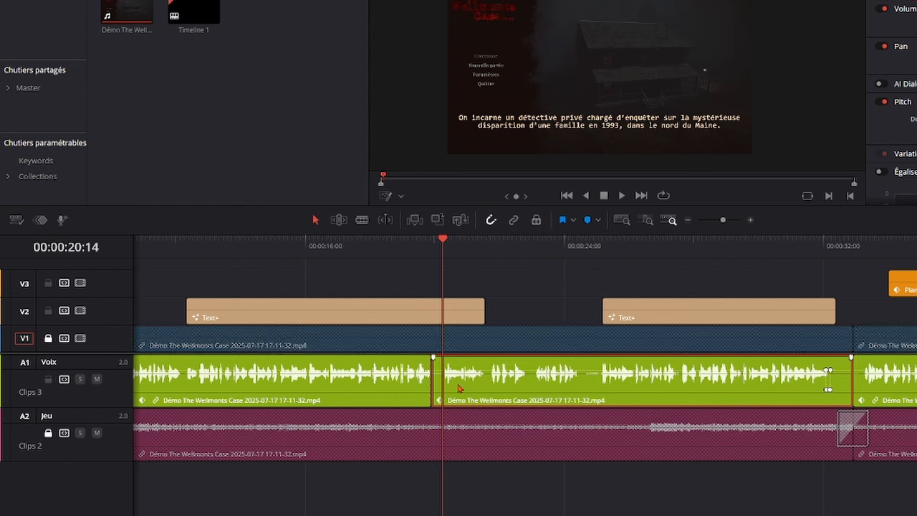
{"action": "key", "text": "ctrl+shift+["}
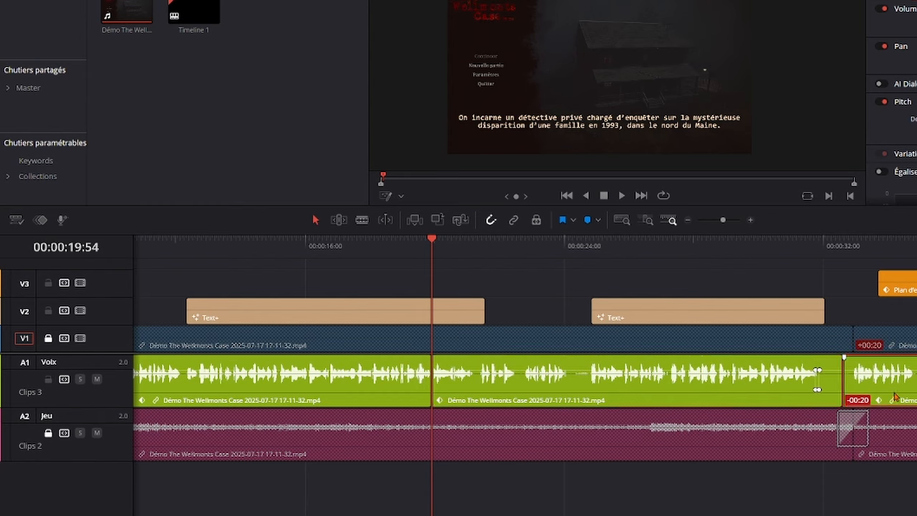
- Move the third Voix clip 20 frames later to realign it with the cut on V1, and clear the selection
{"action": "left_click_drag", "start_coordinate": [896, 397], "coordinate": [904, 398]}
{"action": "left_click", "coordinate": [851, 276]}
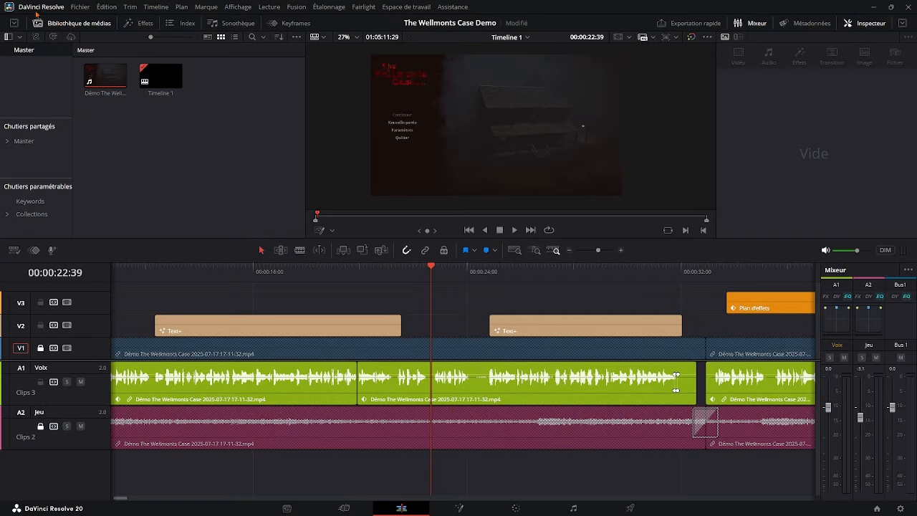
- Open the keyboard customization window and view the list of available keyboard layout presets
{"action": "left_click", "coordinate": [52, 7]}
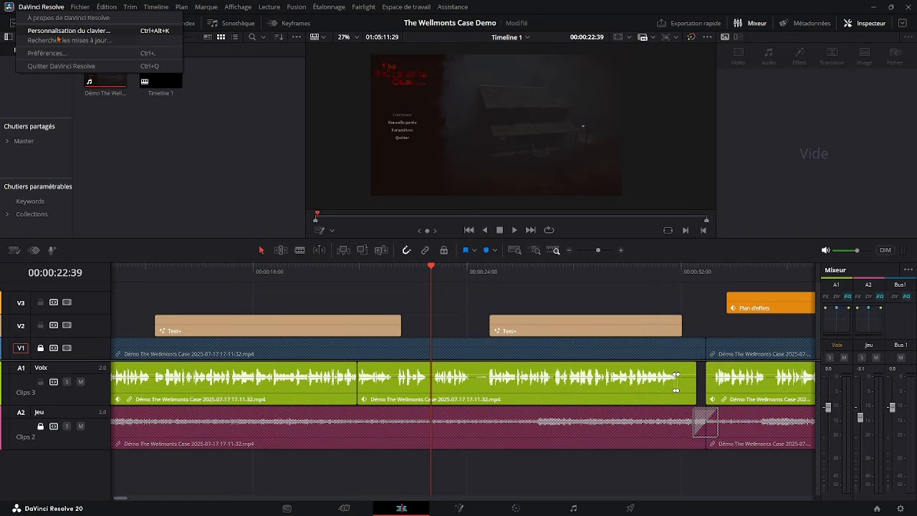
{"action": "left_click", "coordinate": [68, 30]}
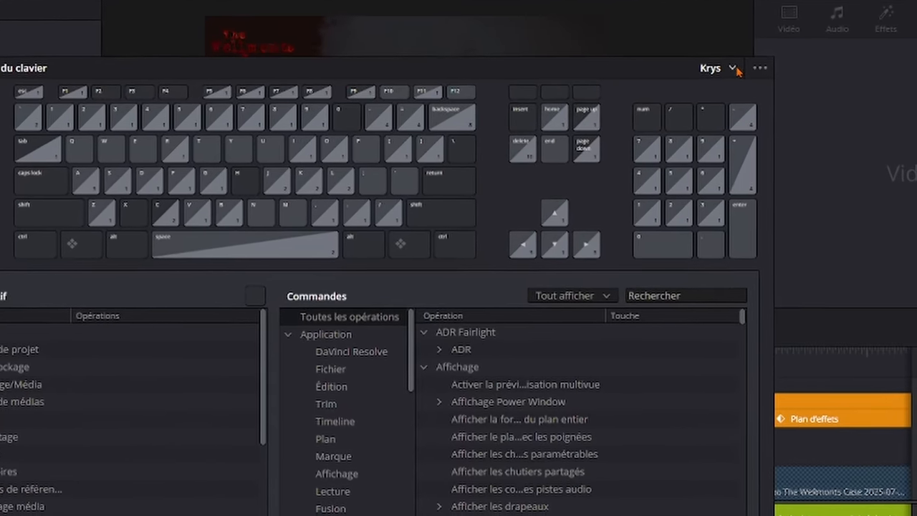
{"action": "left_click", "coordinate": [718, 76]}
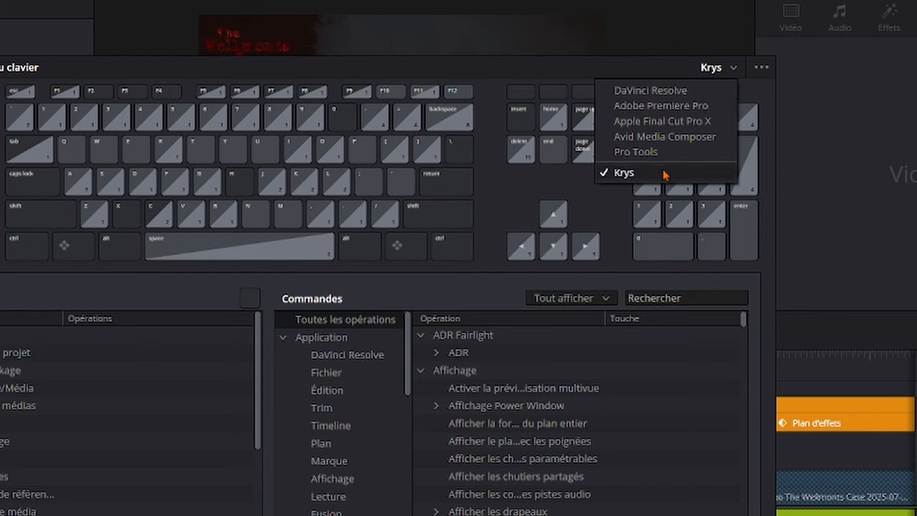
{"action": "left_click", "coordinate": [757, 68]}
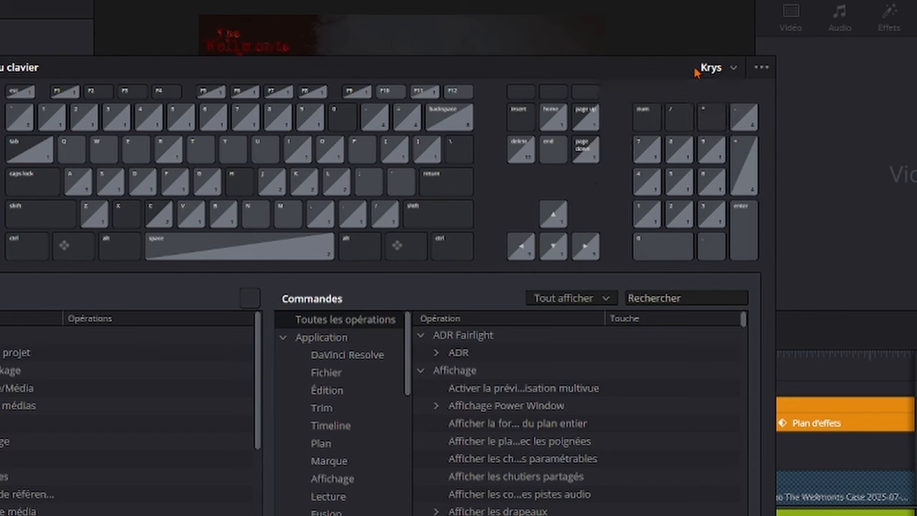
- Start saving the current keyboard layout as a new preset, and cancel at the preset name prompt
{"action": "left_click", "coordinate": [762, 68]}
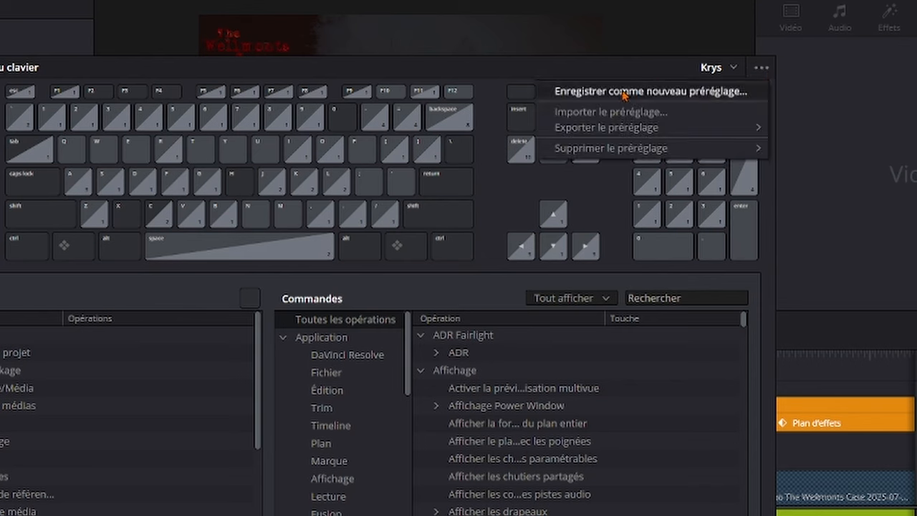
{"action": "left_click", "coordinate": [629, 92]}
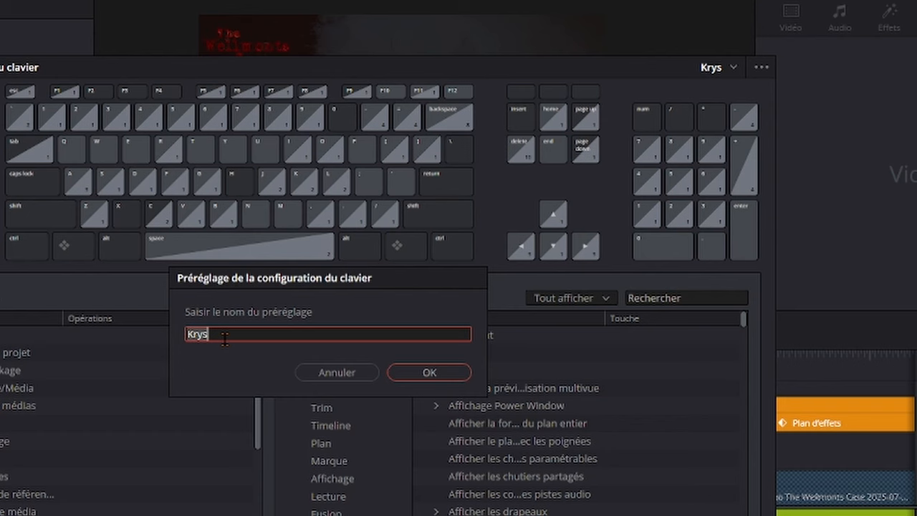
{"action": "left_click", "coordinate": [336, 375]}
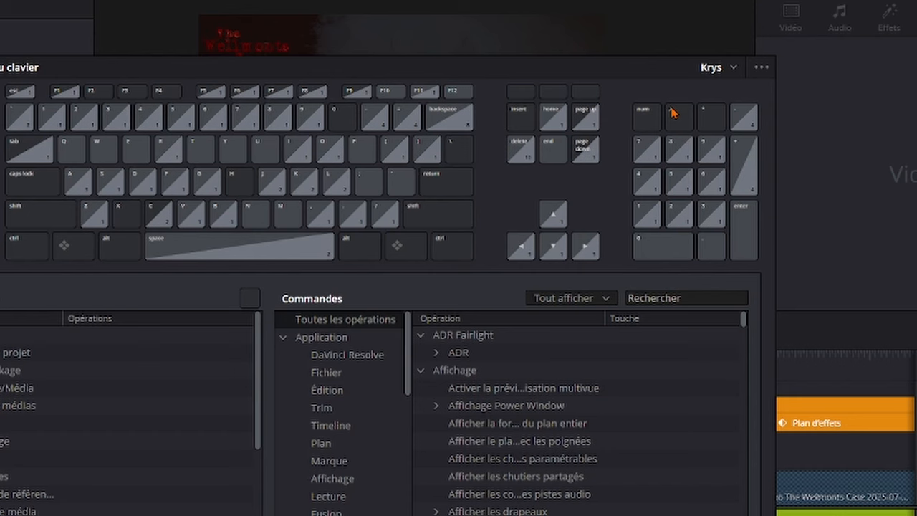
- Bring up the choice of keyboard presets that can be exported
{"action": "left_click", "coordinate": [761, 69]}
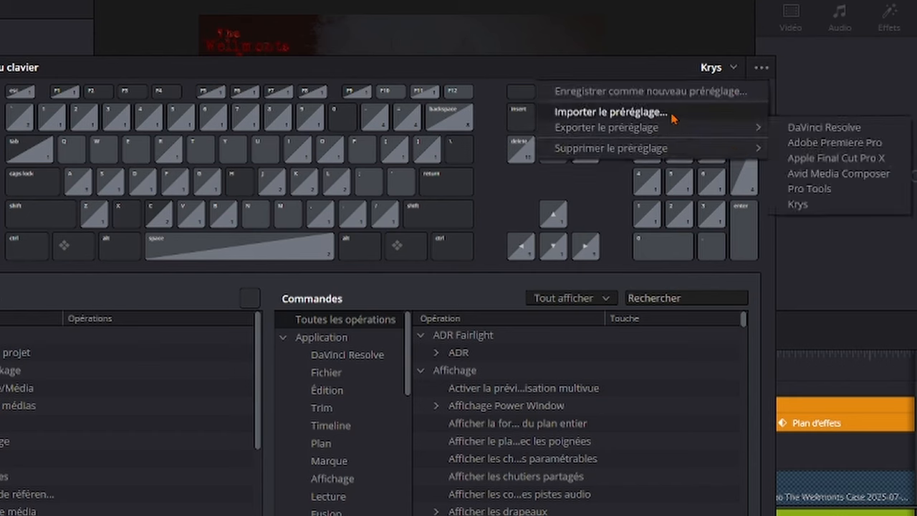
{"action": "mouse_move", "coordinate": [649, 129]}
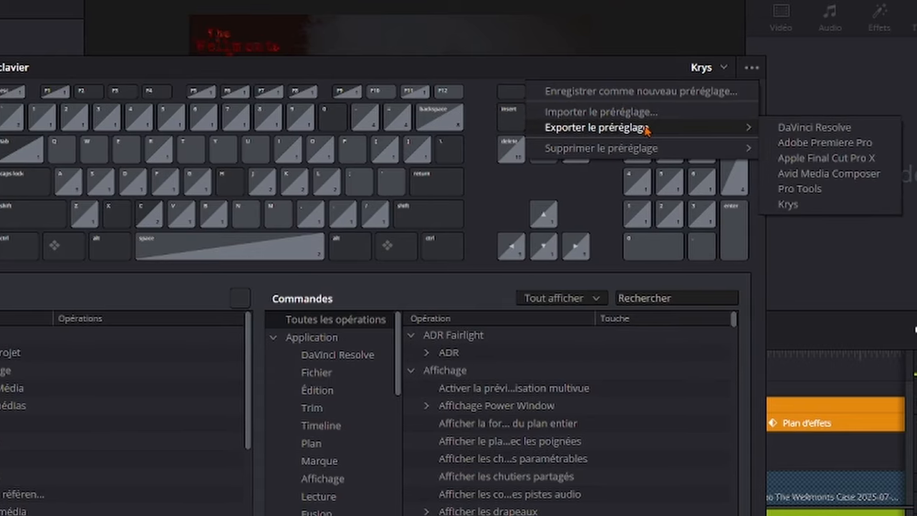